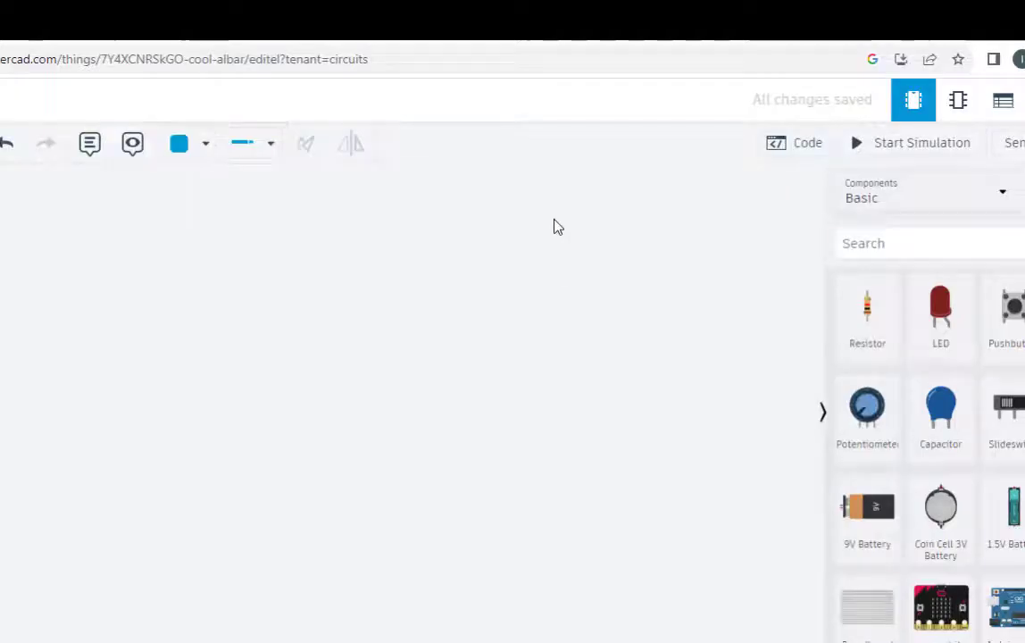
# Step: Search for the Arduino Uno R3 and place it on the canvas
pyautogui.click(892, 249)
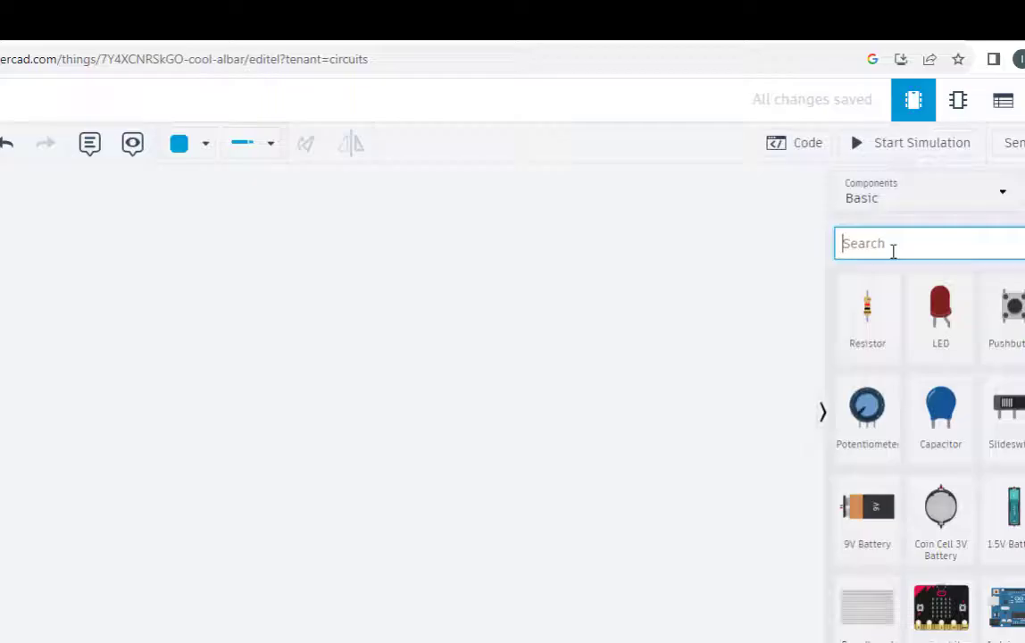
pyautogui.write('ardi')
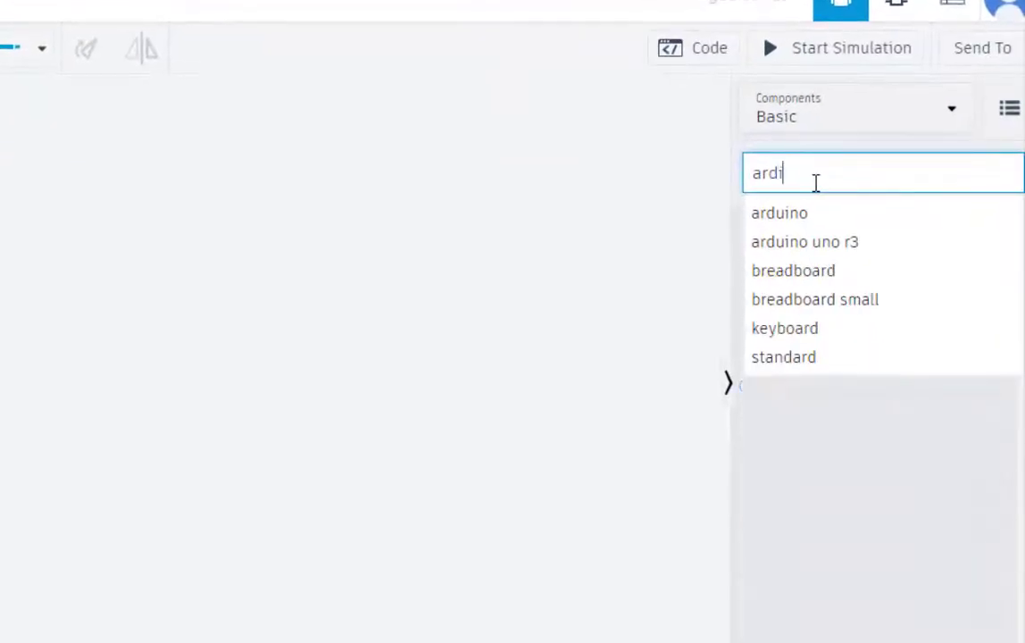
pyautogui.press('Return')
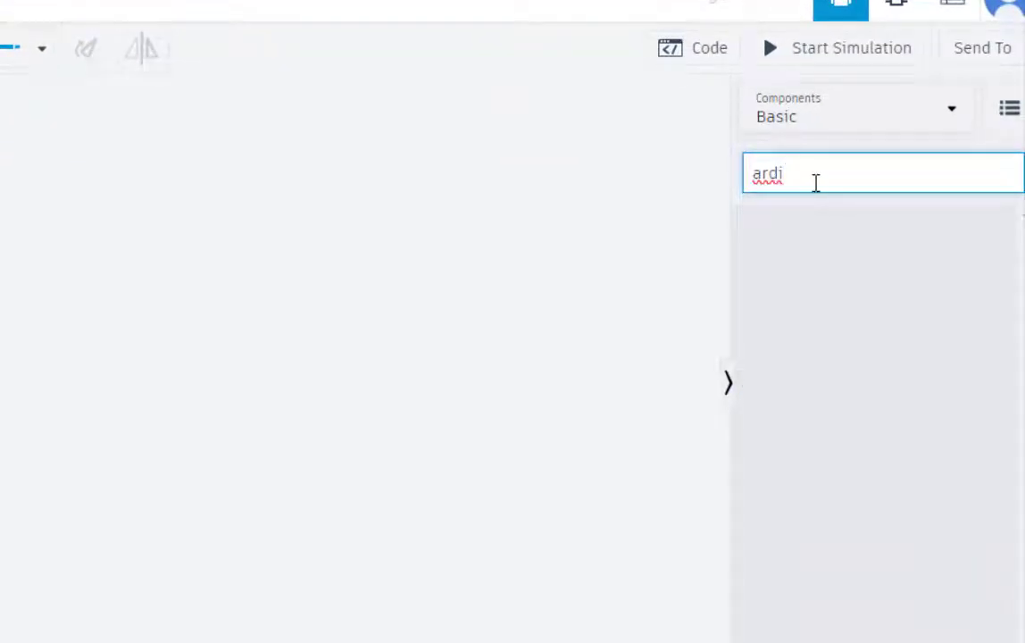
pyautogui.press('BackSpace')
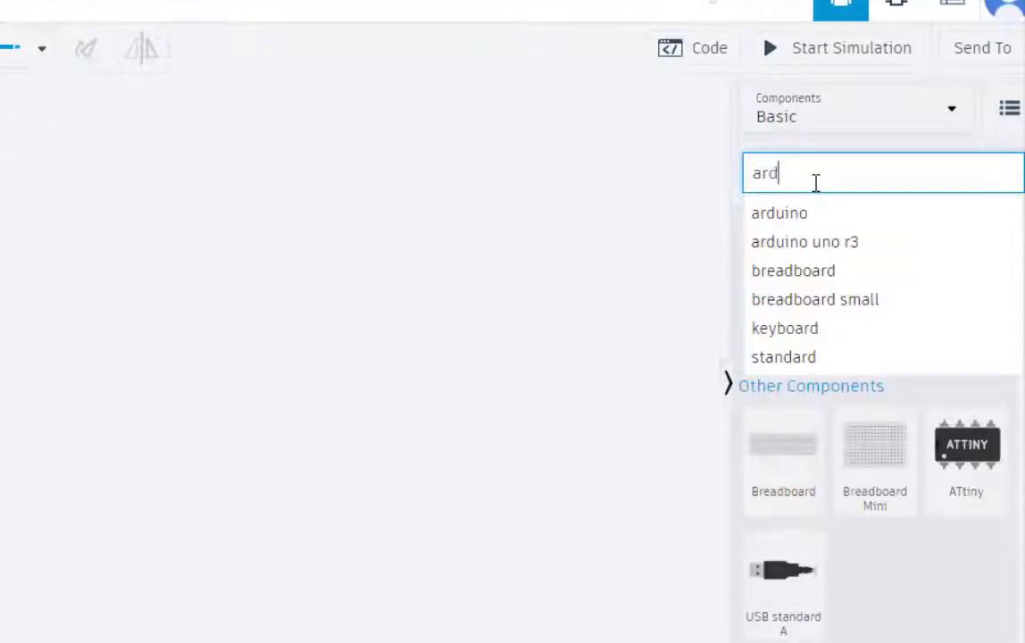
pyautogui.click(840, 245)
pyautogui.moveTo(790, 286); pyautogui.dragTo(338, 451)
# Step: Clear the search and start entering 'pir' to look for the PIR sensor
pyautogui.click(909, 172)
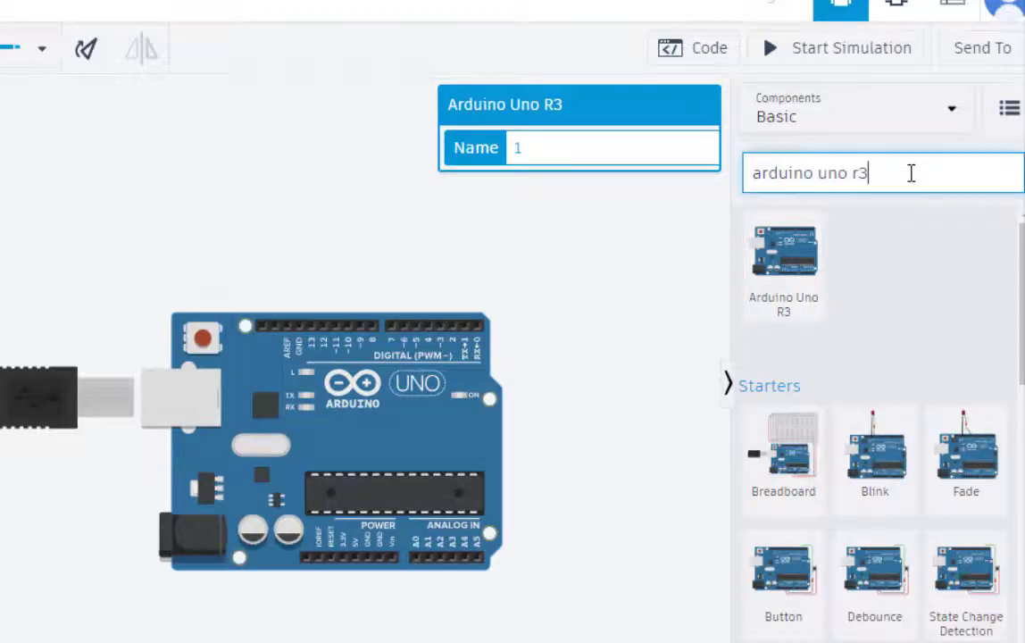
pyautogui.press('BackSpace')
pyautogui.press('BackSpace')
pyautogui.press('BackSpace')
pyautogui.press('BackSpace')
pyautogui.press('BackSpace')
pyautogui.press('BackSpace')
pyautogui.press('BackSpace')
pyautogui.press('BackSpace')
pyautogui.press('BackSpace')
pyautogui.press('BackSpace')
pyautogui.press('BackSpace')
pyautogui.press('BackSpace')
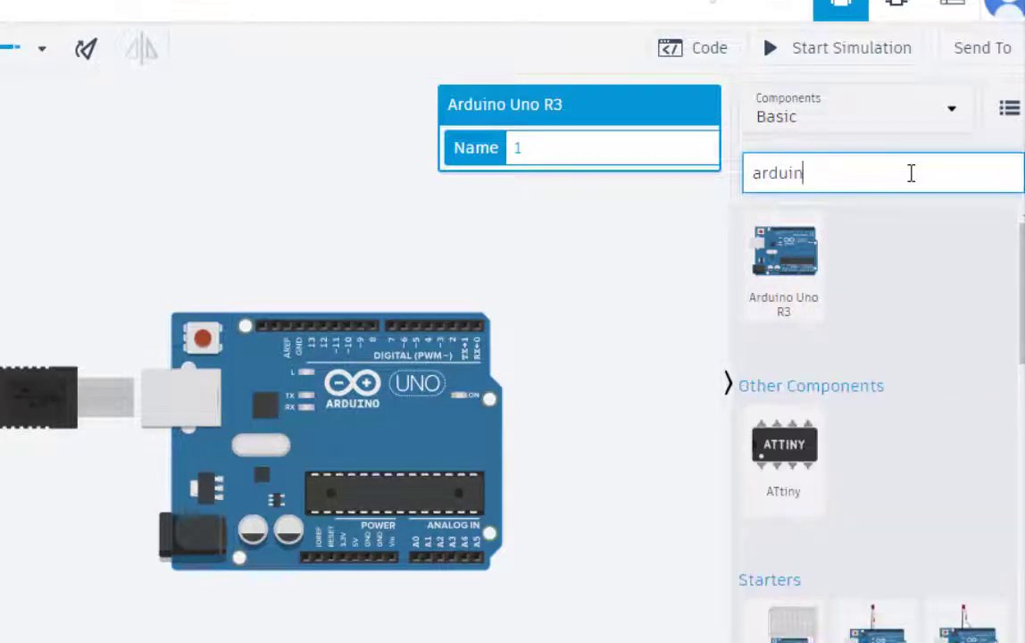
pyautogui.write('pit')
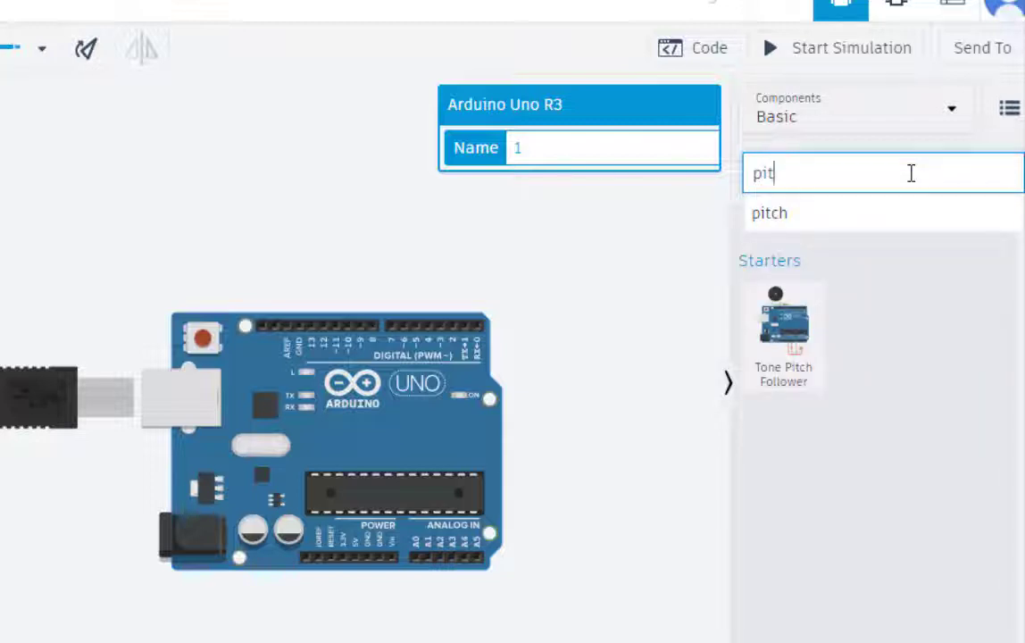
pyautogui.press('BackSpace')
# Step: Complete the 'pir' search and place the PIR sensor above the Arduino
pyautogui.write('r')
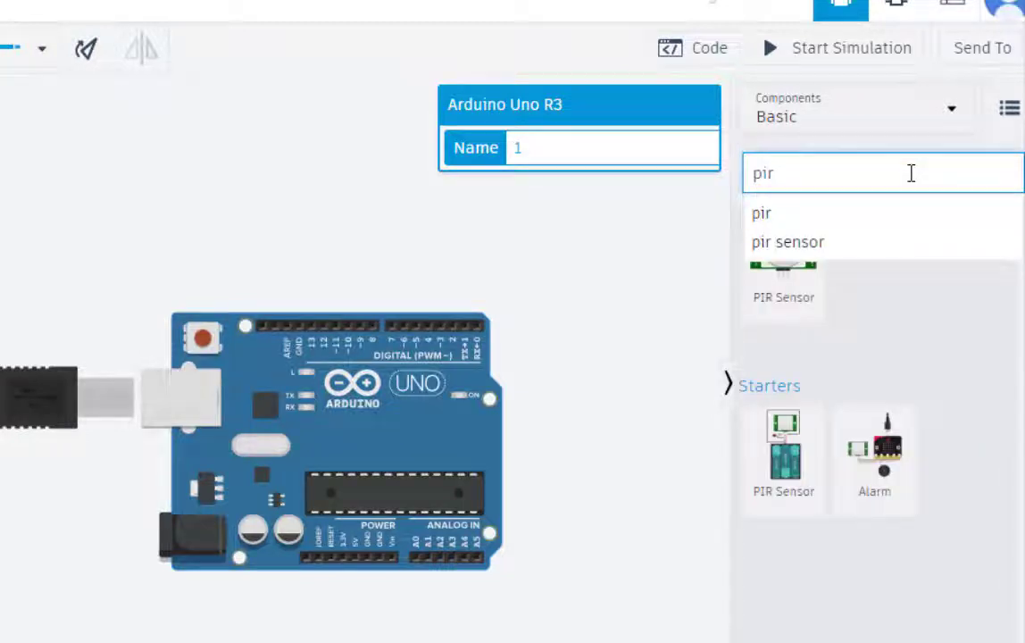
pyautogui.click(819, 248)
pyautogui.moveTo(785, 268); pyautogui.dragTo(454, 191)
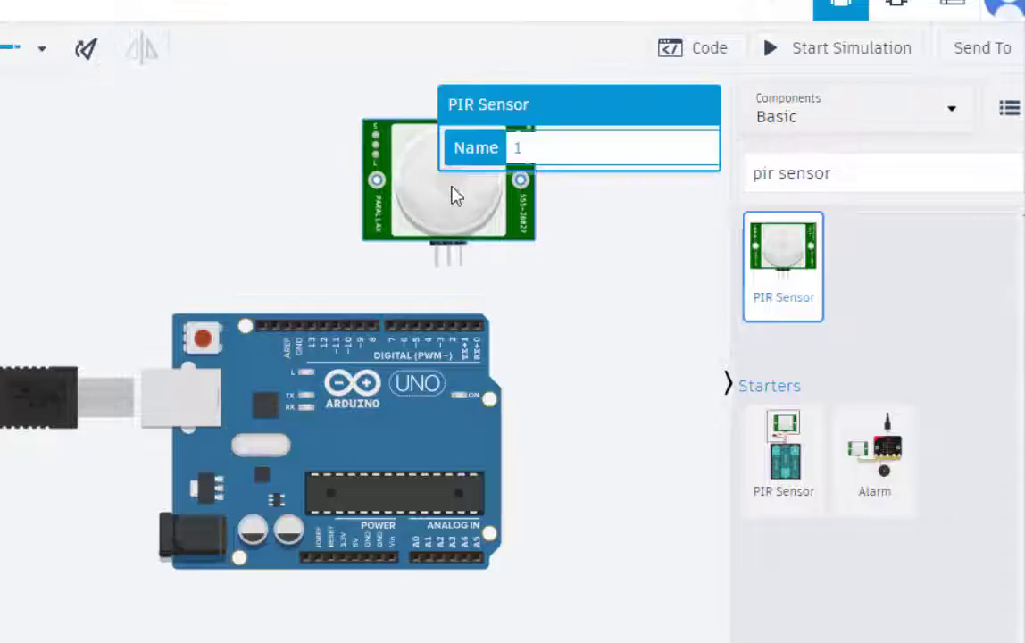
# Step: Clear the search and place a red LED left of the sensor with a resistor below it
pyautogui.click(860, 178)
pyautogui.press('BackSpace')
pyautogui.press('BackSpace')
pyautogui.press('BackSpace')
pyautogui.press('BackSpace')
pyautogui.press('BackSpace')
pyautogui.press('BackSpace')
pyautogui.press('BackSpace')
pyautogui.press('BackSpace')
pyautogui.press('BackSpace')
pyautogui.press('BackSpace')
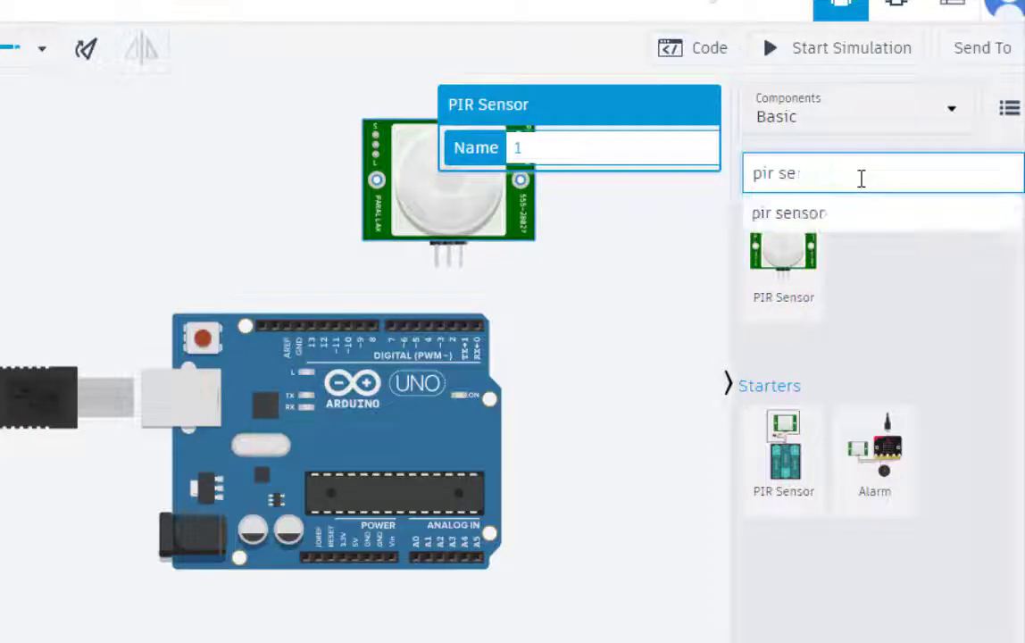
pyautogui.moveTo(882, 271); pyautogui.dragTo(298, 218)
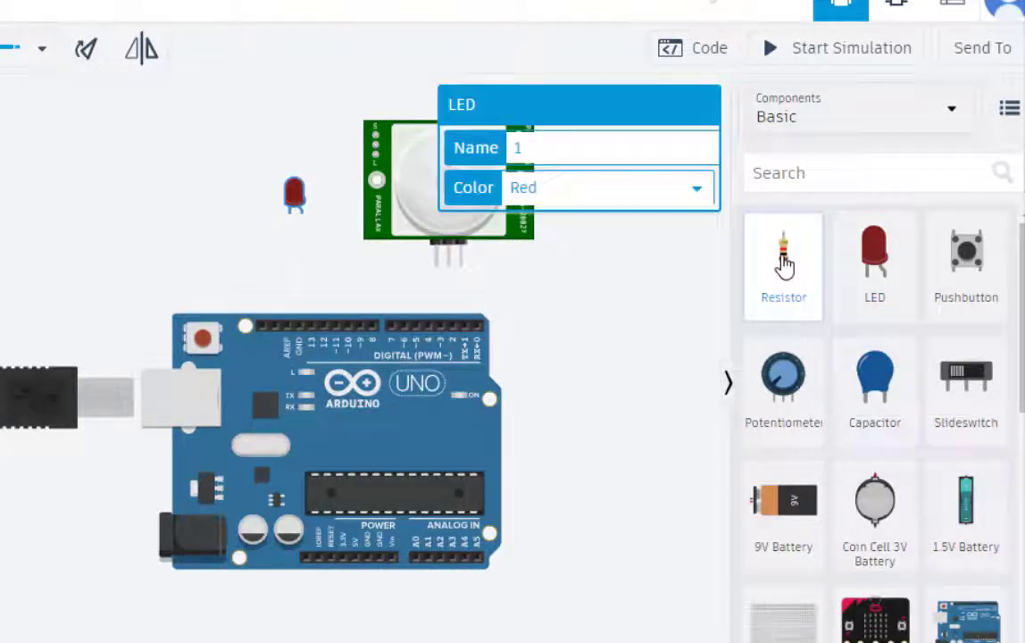
pyautogui.moveTo(785, 268); pyautogui.dragTo(269, 268)
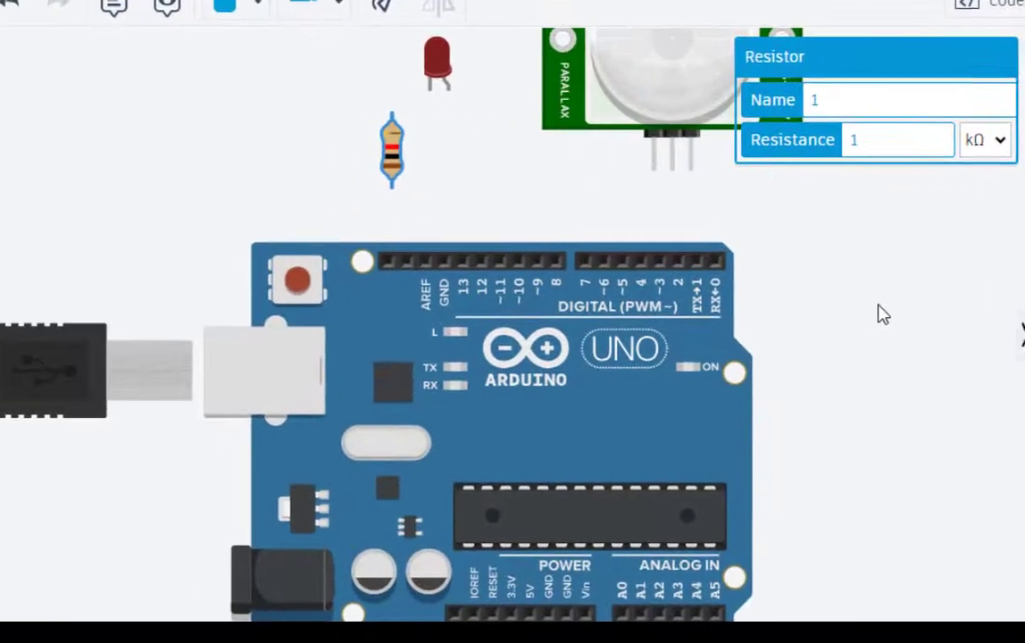
# Step: Route a wire from the PIR ground pin out to the right and down along the bottom
pyautogui.click(847, 323)
pyautogui.moveTo(861, 313); pyautogui.dragTo(852, 337)
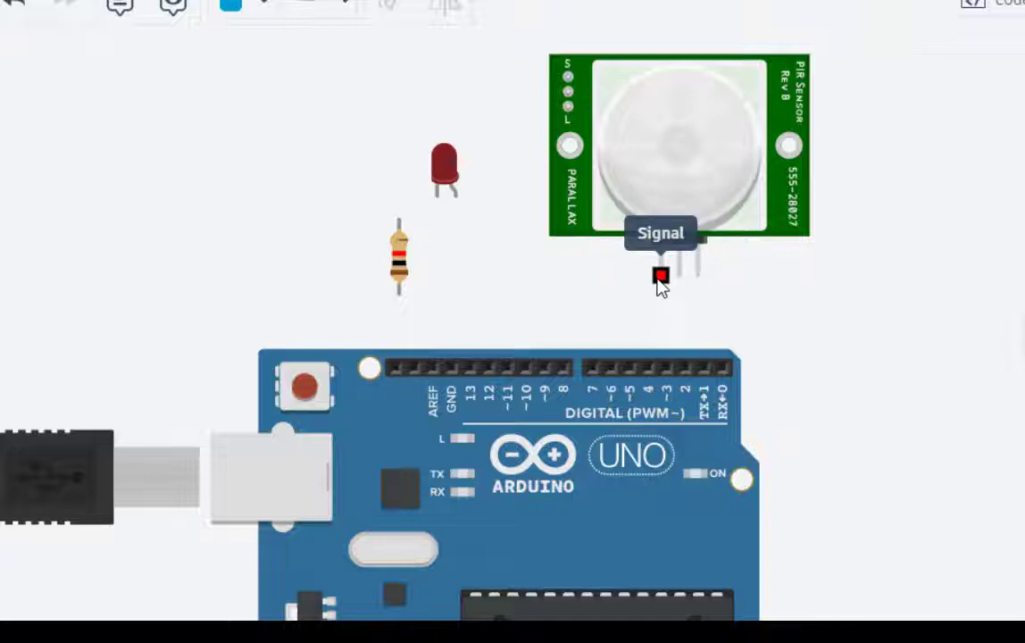
pyautogui.scroll(-3, 744, 314)
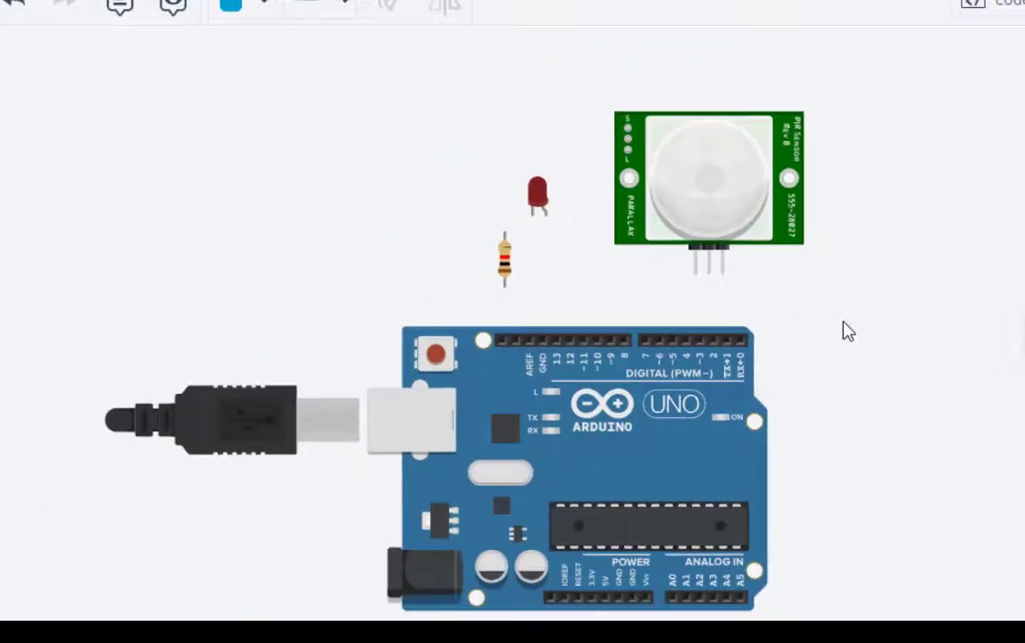
pyautogui.moveTo(848, 331); pyautogui.dragTo(835, 279)
pyautogui.scroll(1, 778, 254)
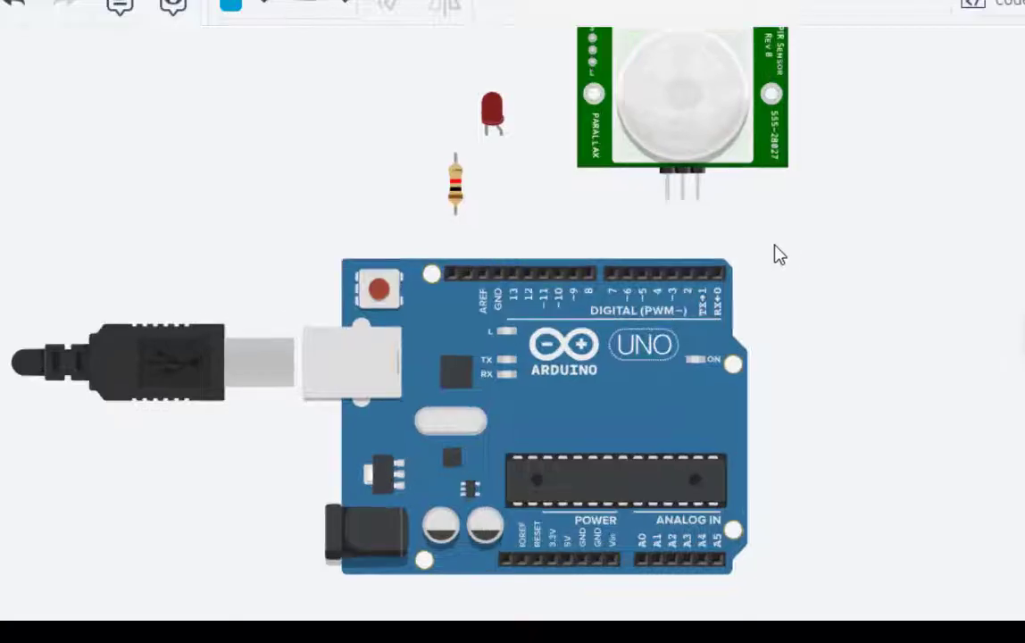
pyautogui.click(699, 201)
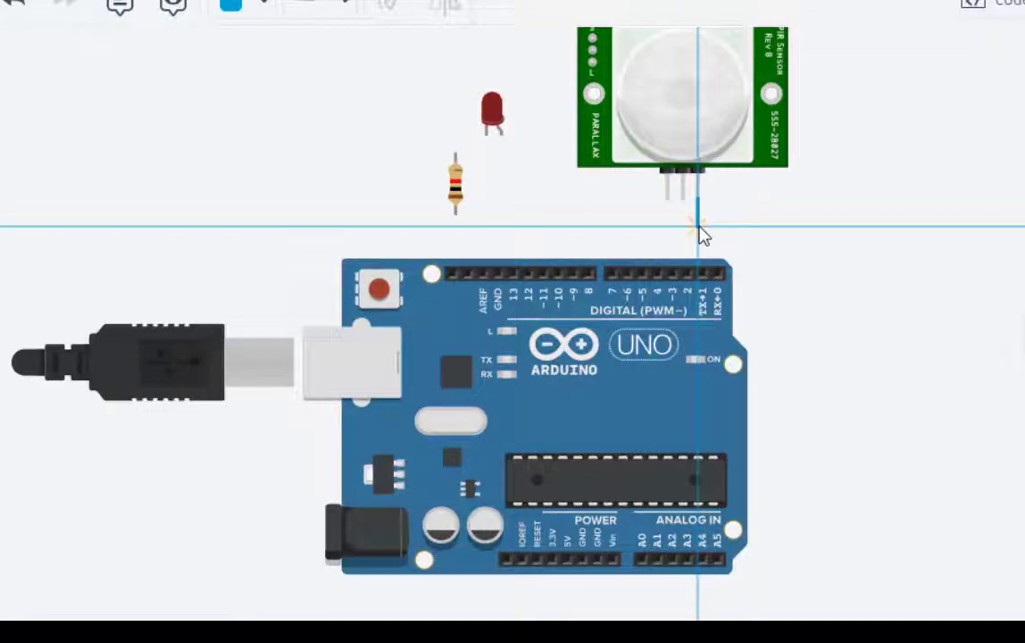
pyautogui.click(700, 226)
pyautogui.click(847, 227)
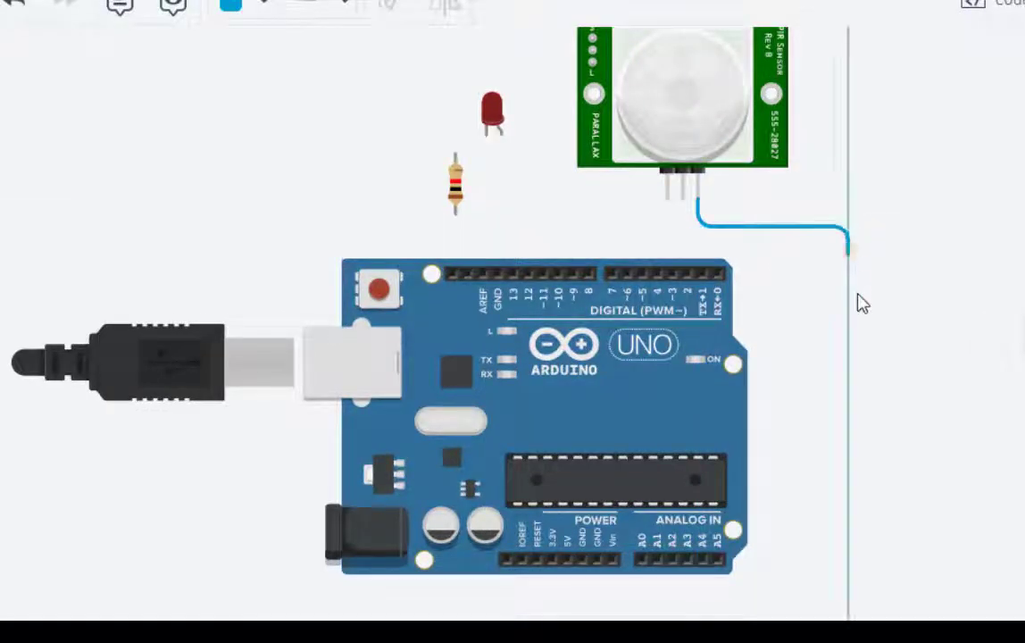
pyautogui.click(849, 601)
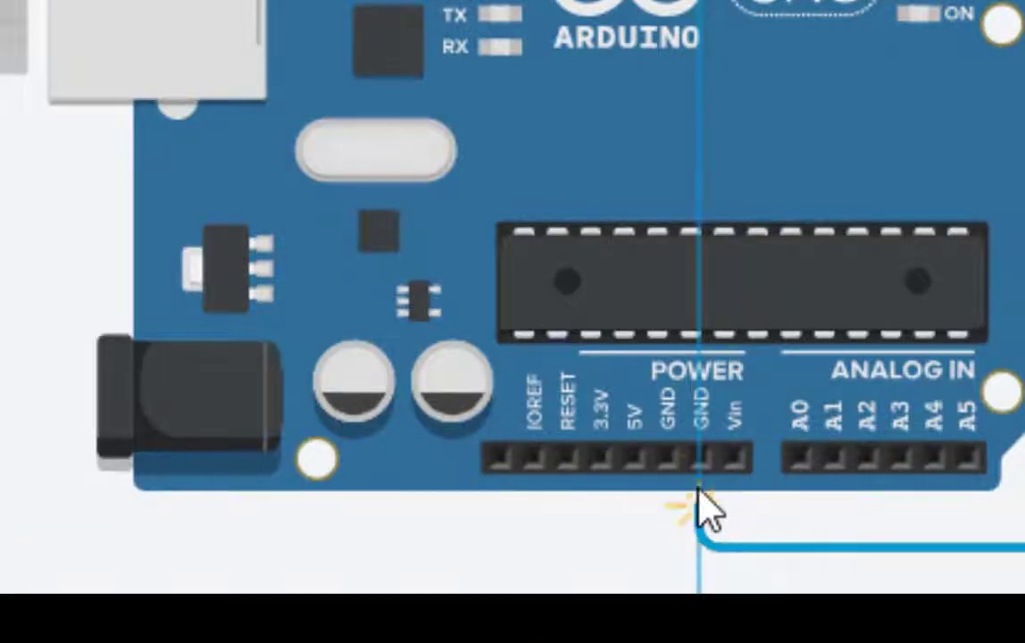
# Step: Attach the PIR ground wire to the Arduino's GND pin
pyautogui.click(701, 458)
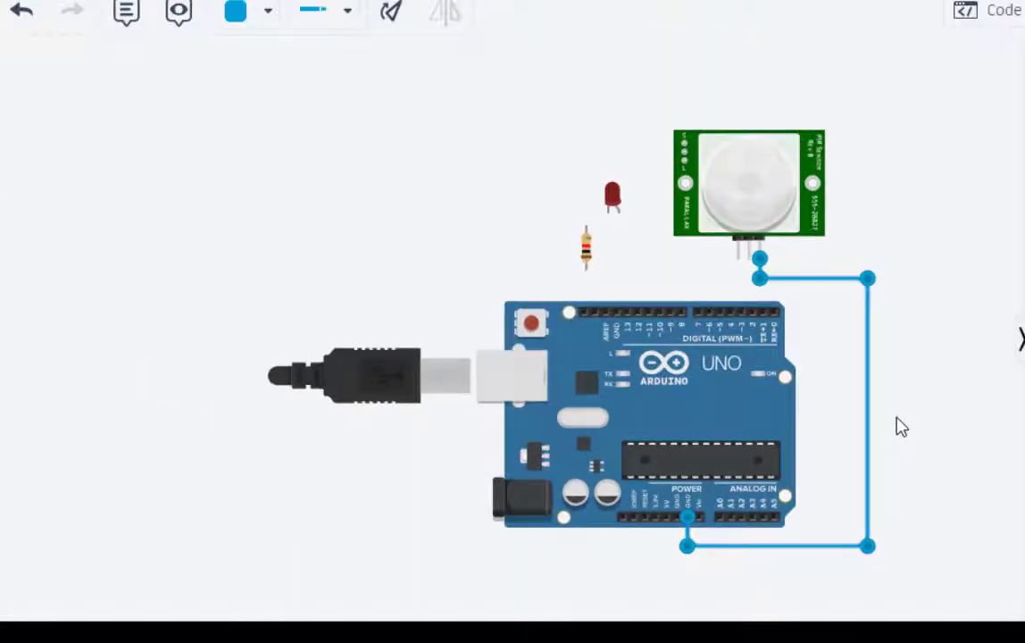
pyautogui.moveTo(902, 427); pyautogui.dragTo(781, 384)
pyautogui.scroll(1, 814, 346)
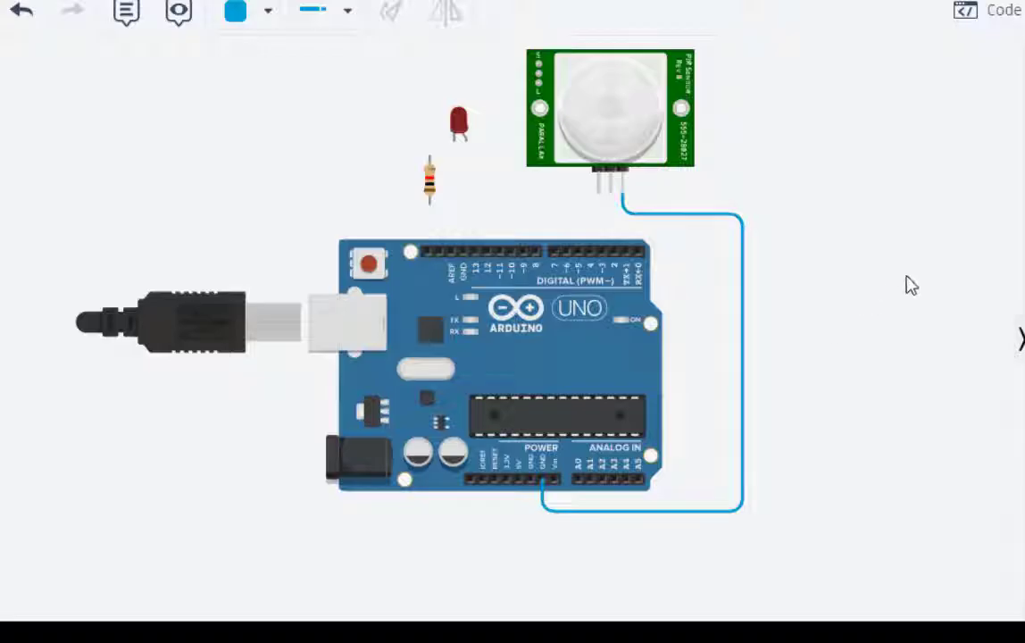
# Step: Wire the PIR power pin down the right side to the Arduino's 5V pin
pyautogui.click(613, 200)
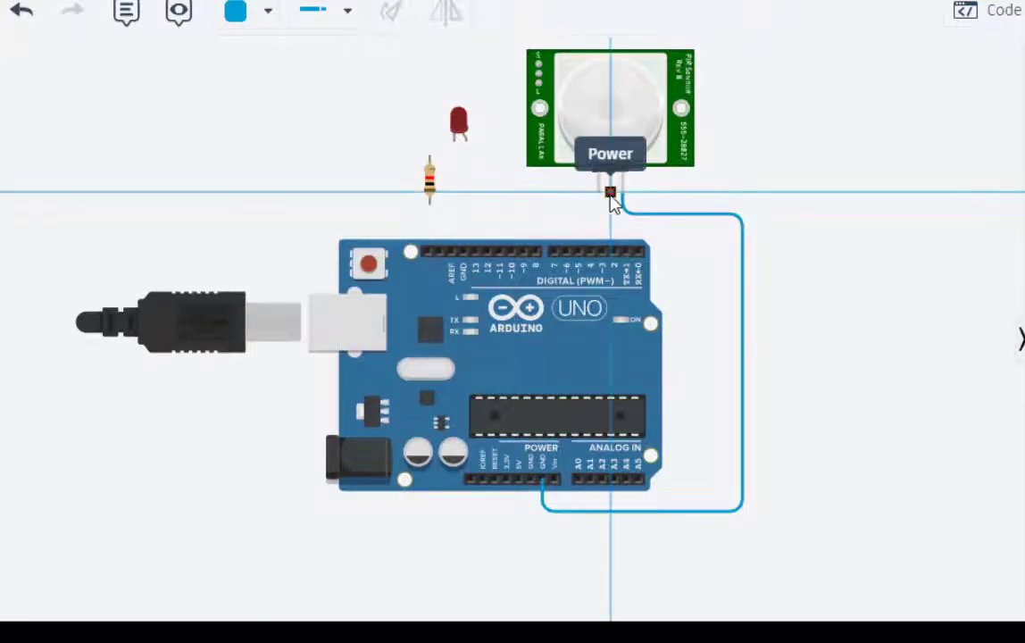
pyautogui.click(613, 223)
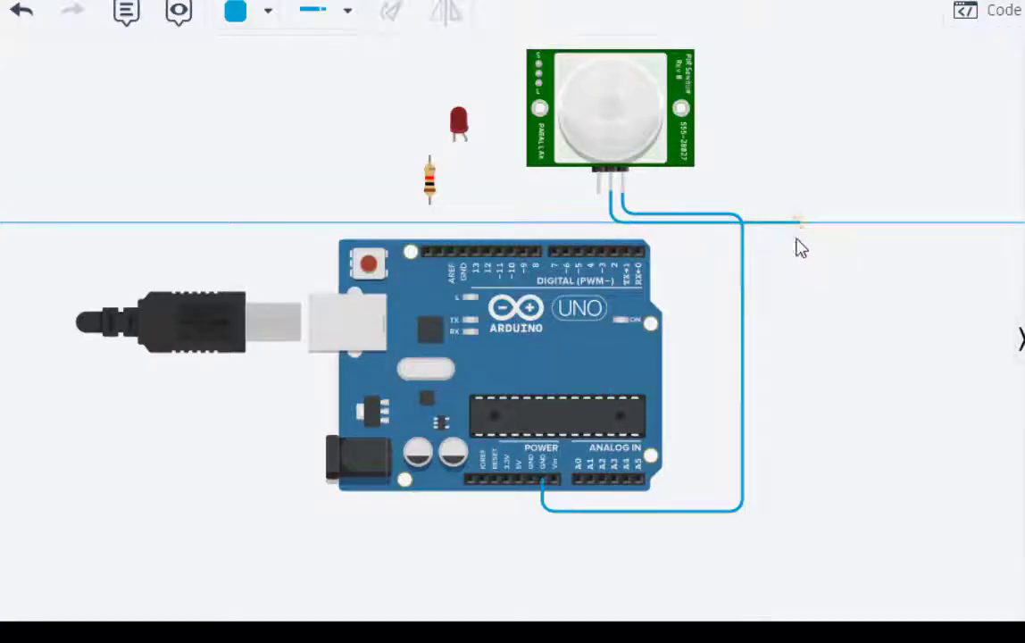
pyautogui.click(797, 223)
pyautogui.click(797, 536)
pyautogui.scroll(3, 800, 538)
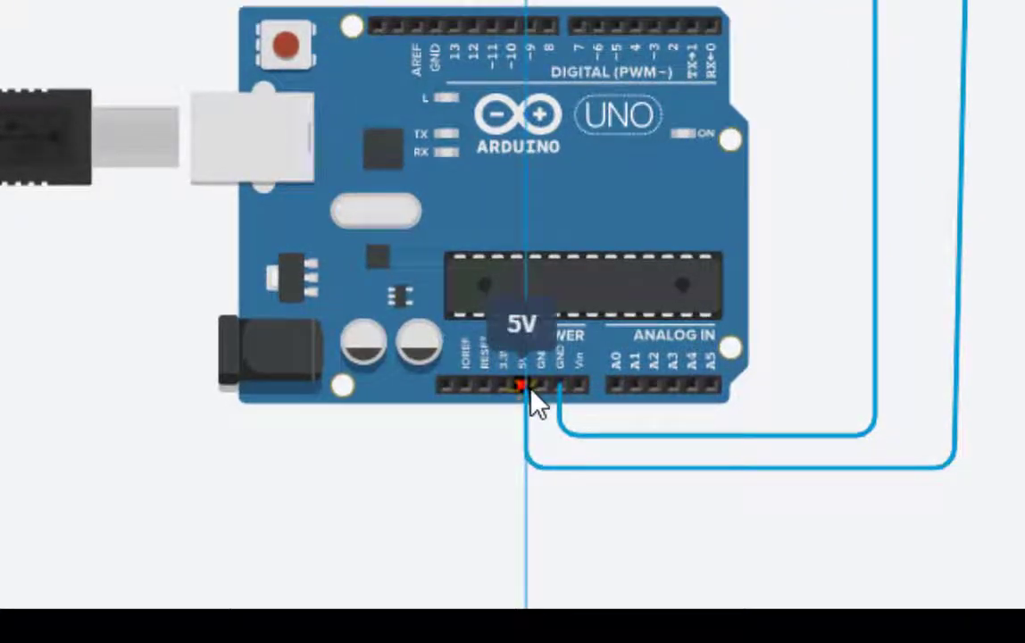
pyautogui.click(522, 385)
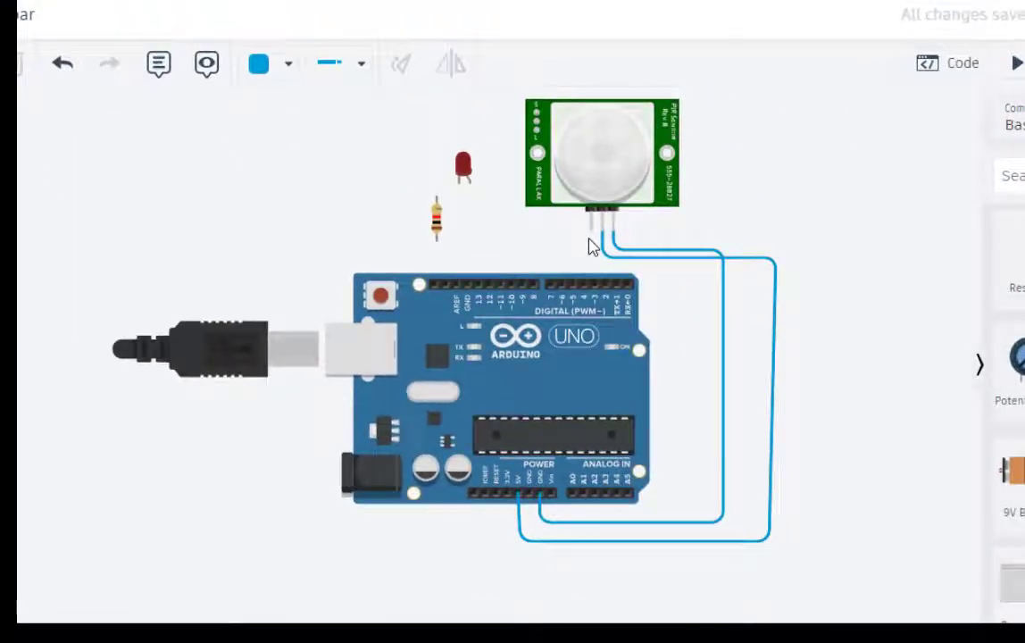
# Step: Wire the PIR signal pin to Arduino digital pin D2
pyautogui.scroll(2, 592, 232)
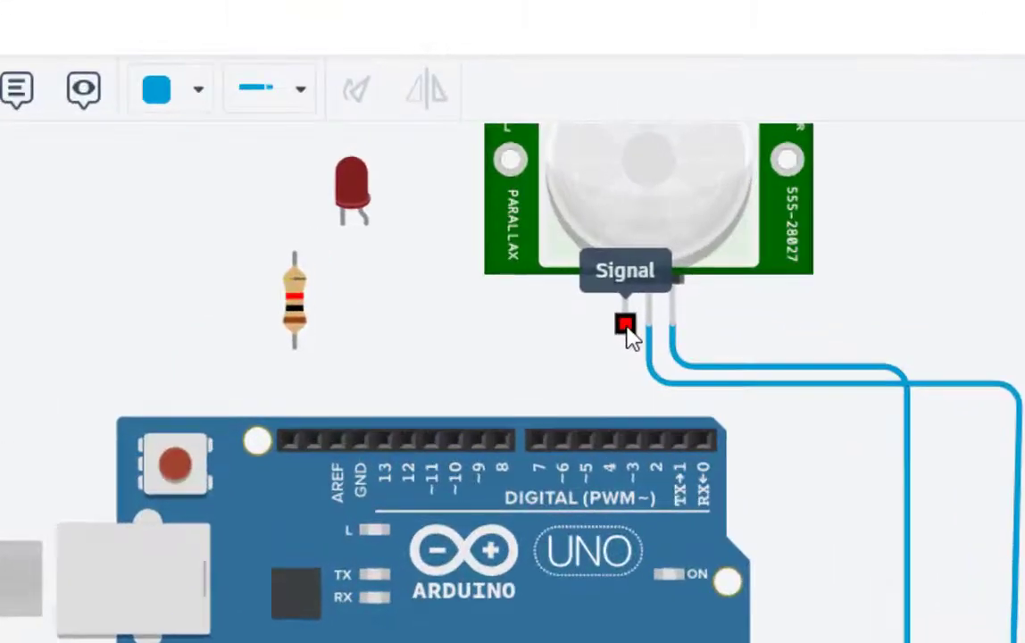
pyautogui.click(592, 231)
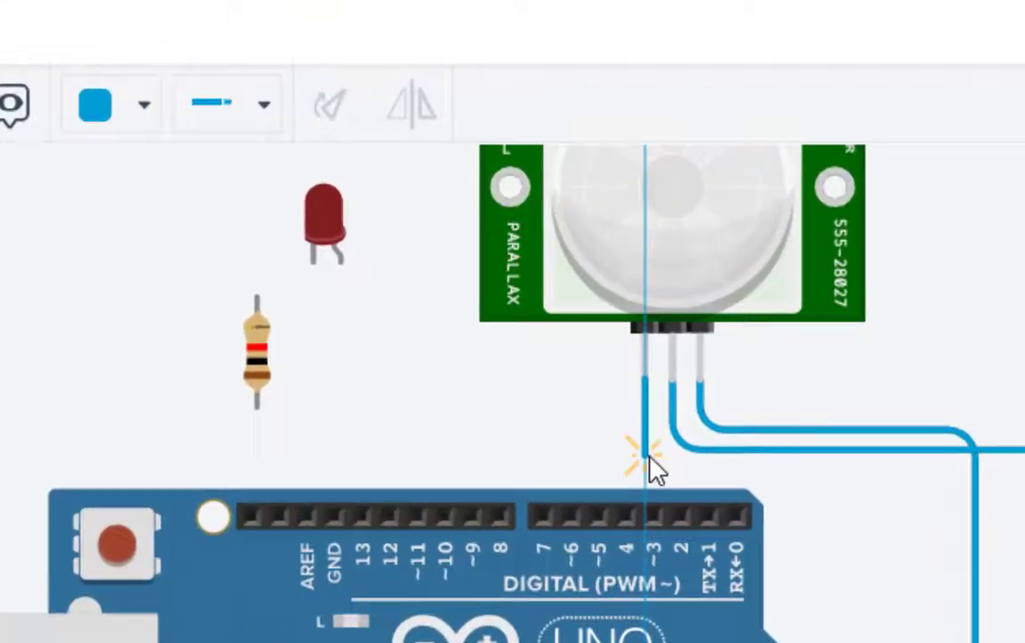
pyautogui.click(646, 454)
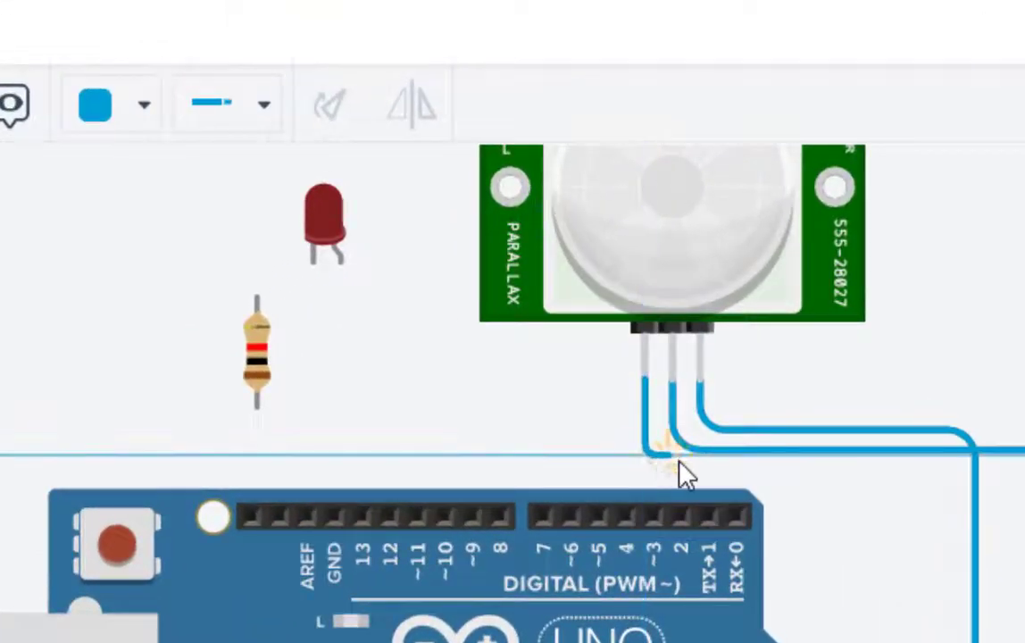
pyautogui.click(689, 519)
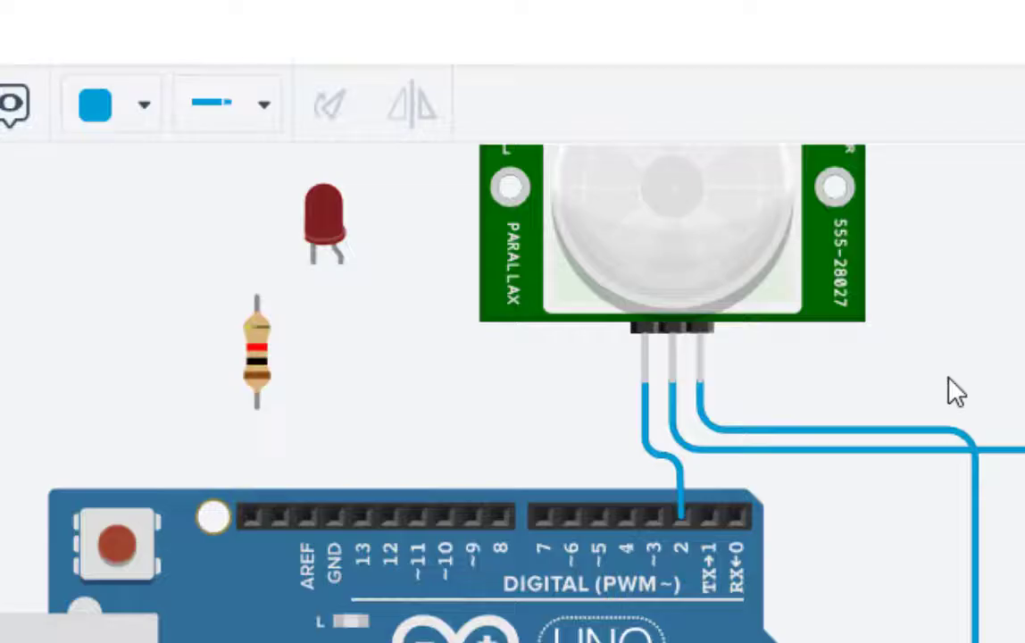
pyautogui.scroll(-2, 838, 424)
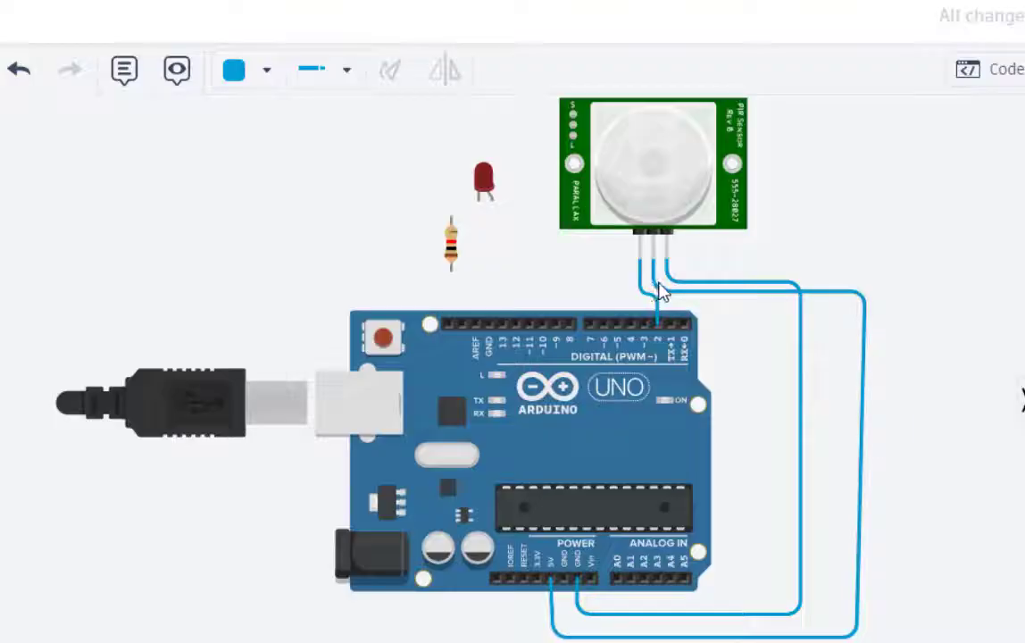
# Step: Make the PIR power wire red and the ground wire black, then nudge the resistor right
pyautogui.click(657, 289)
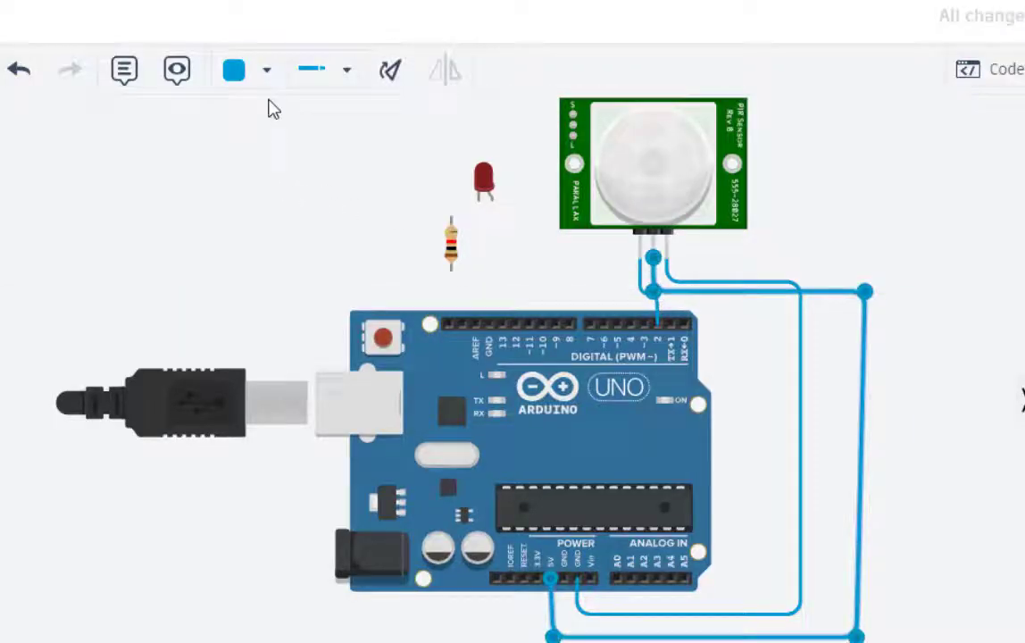
pyautogui.click(250, 72)
pyautogui.click(259, 185)
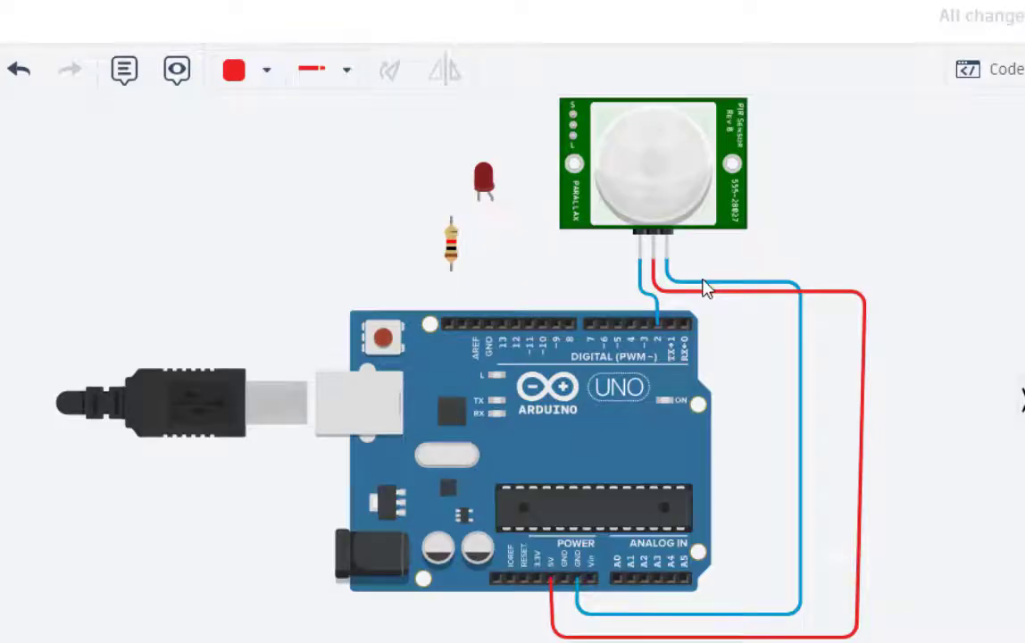
pyautogui.click(682, 287)
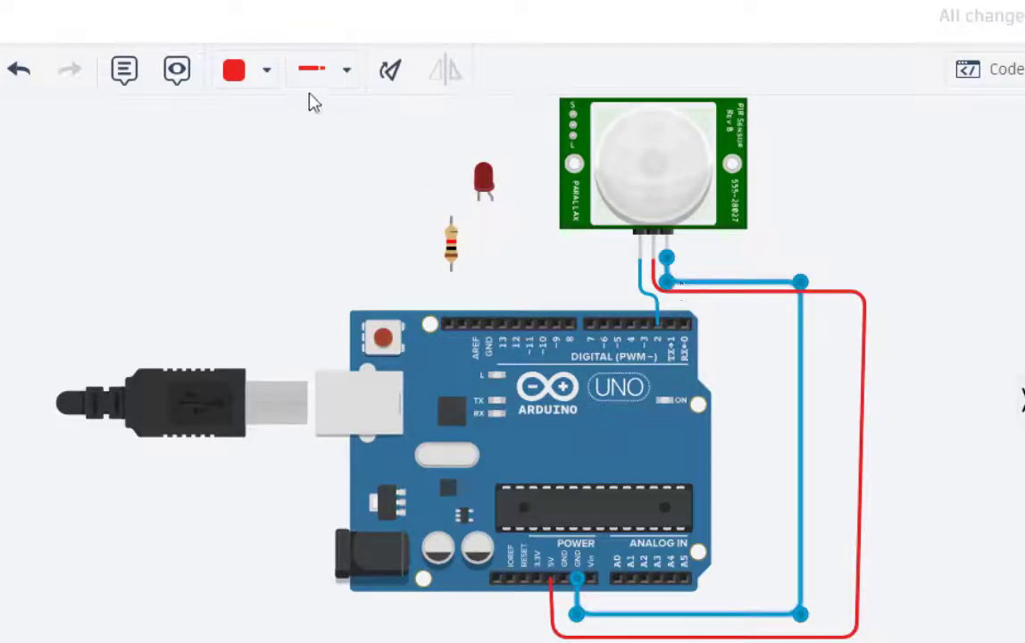
pyautogui.click(264, 73)
pyautogui.click(280, 143)
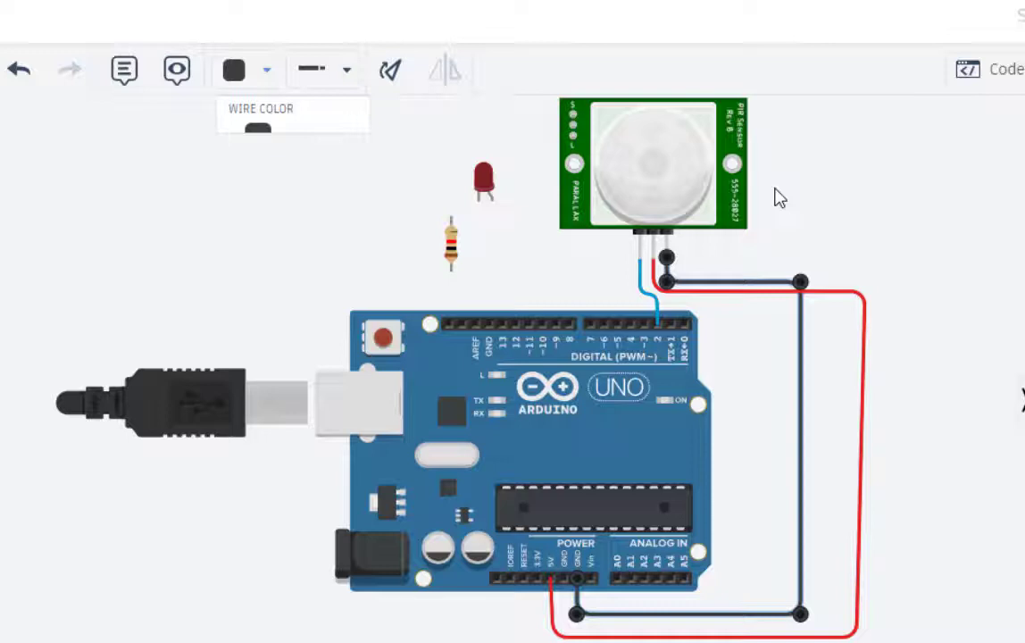
pyautogui.click(701, 259)
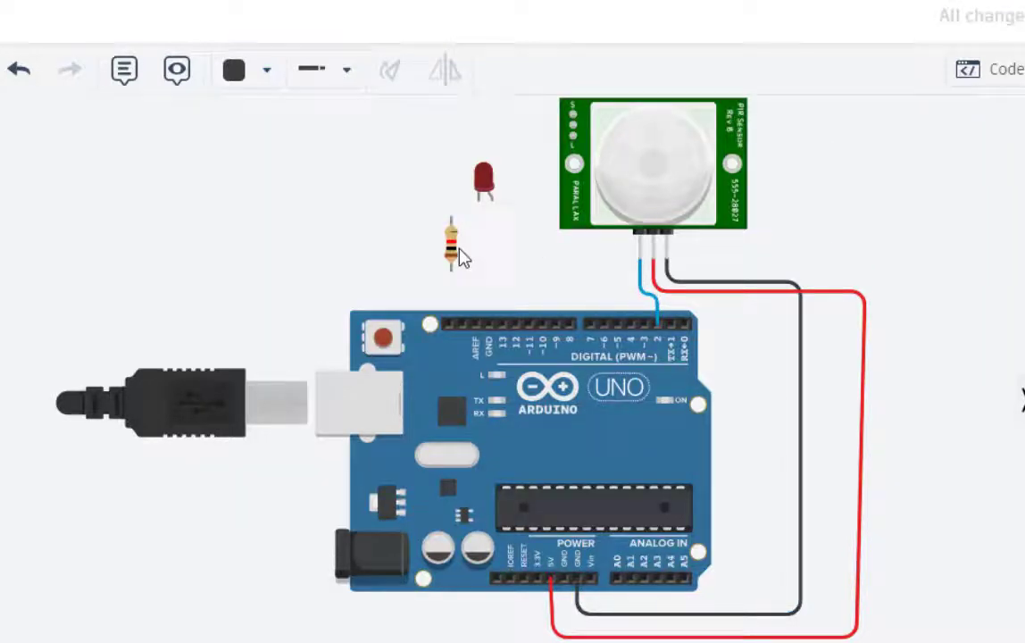
pyautogui.moveTo(459, 251); pyautogui.dragTo(461, 252)
pyautogui.click(511, 239)
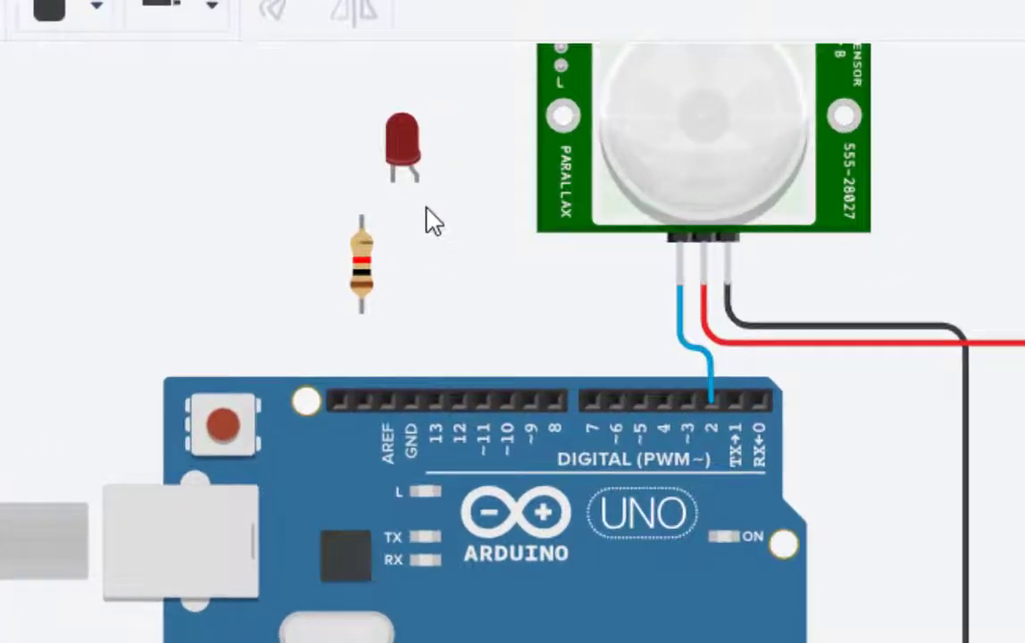
# Step: Wire the LED's anode to Arduino pin 13
pyautogui.click(417, 181)
pyautogui.click(436, 407)
pyautogui.click(369, 271)
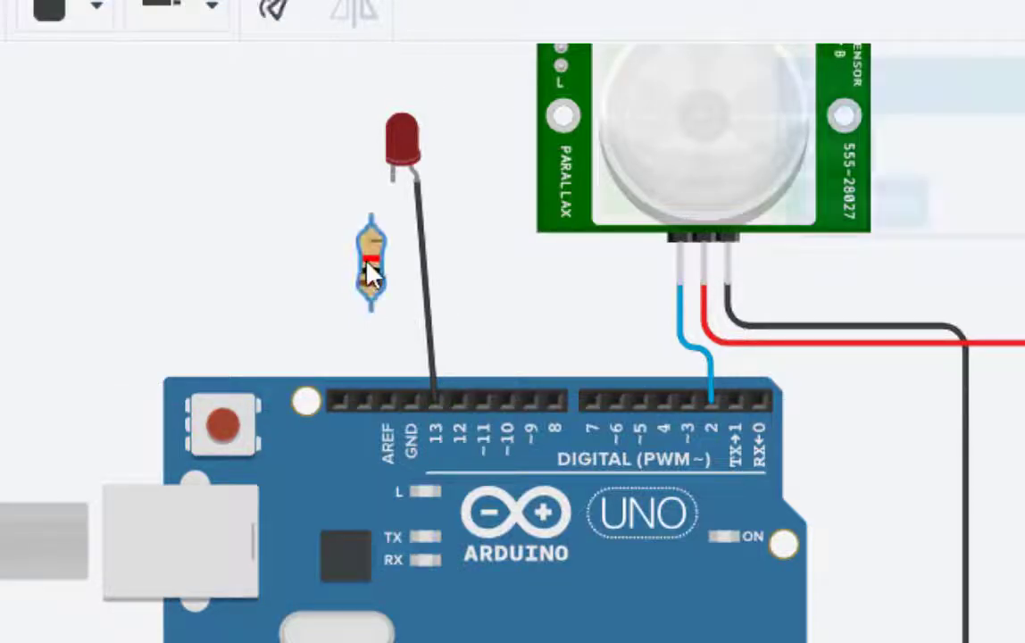
pyautogui.click(453, 260)
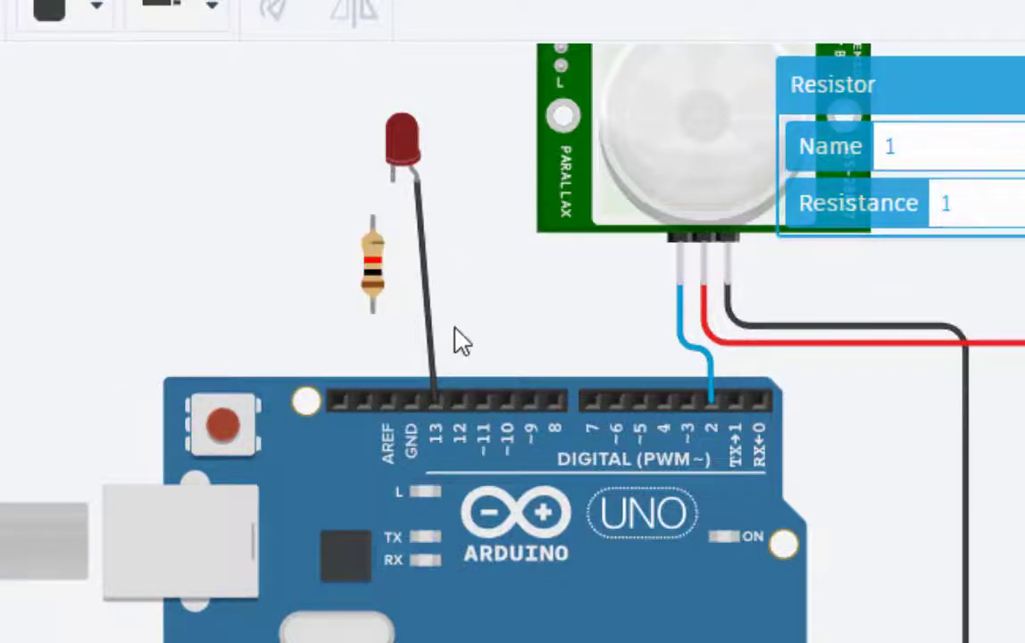
# Step: Connect Arduino GND to the resistor's bottom lead and the resistor's top lead to the LED cathode
pyautogui.click(411, 404)
pyautogui.click(403, 344)
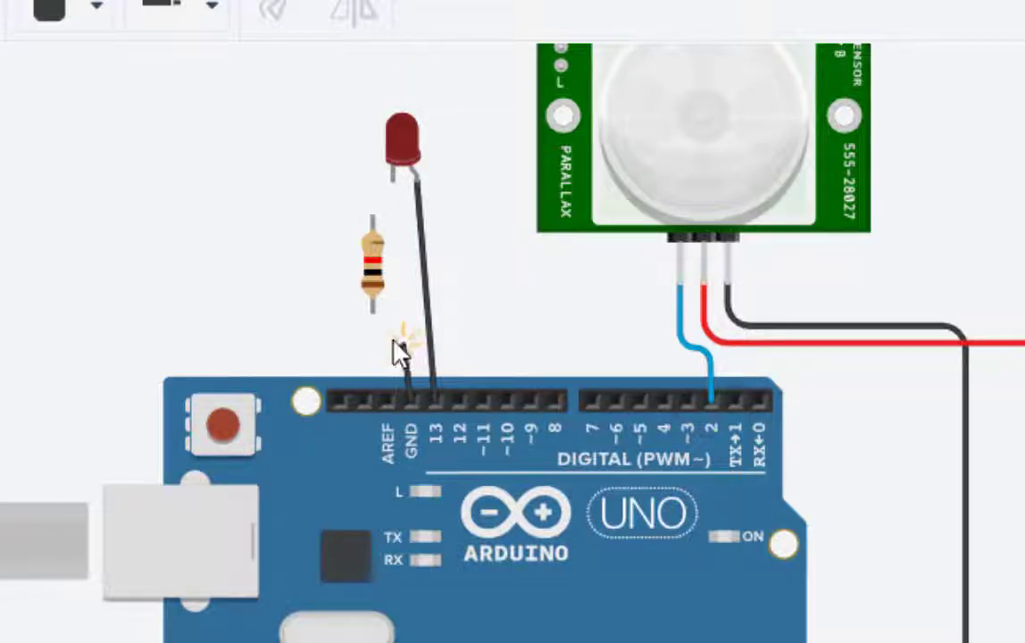
pyautogui.click(372, 308)
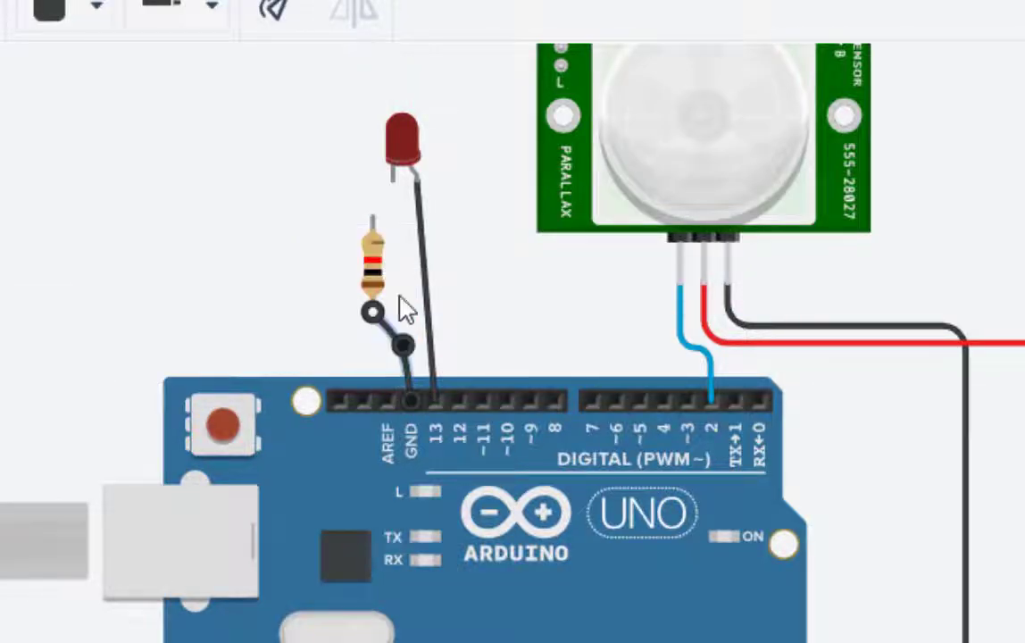
pyautogui.click(373, 229)
pyautogui.click(391, 183)
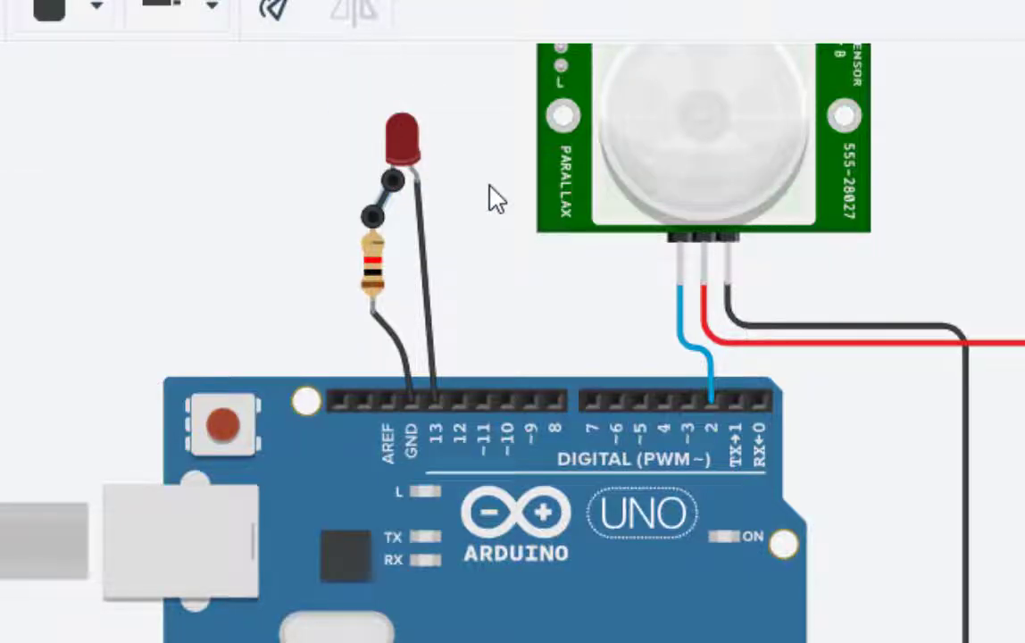
# Step: Make the pin 13 LED wire blue
pyautogui.click(426, 271)
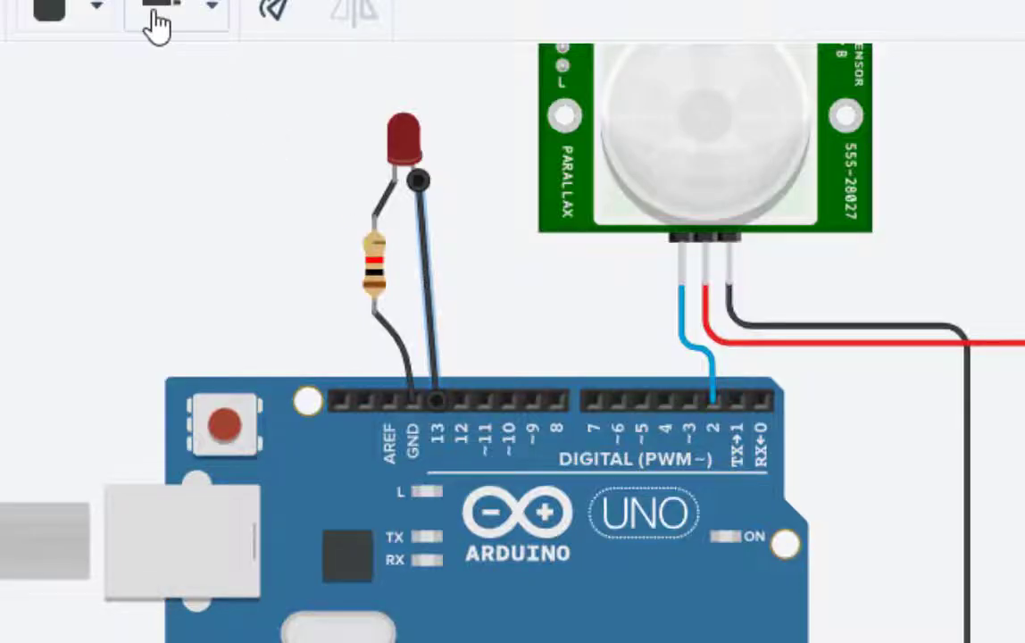
pyautogui.click(94, 23)
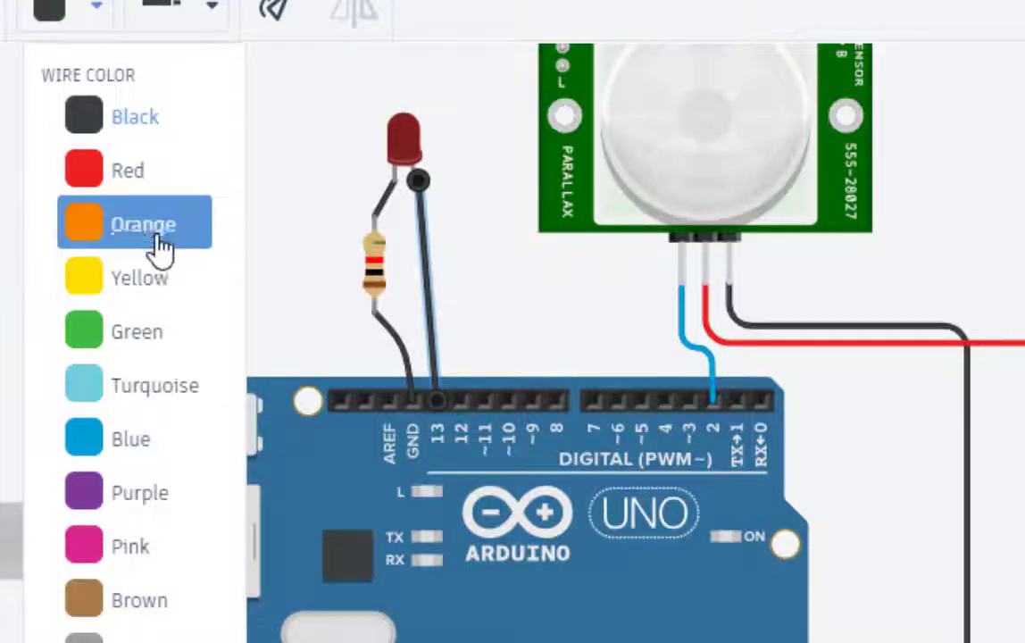
pyautogui.click(138, 443)
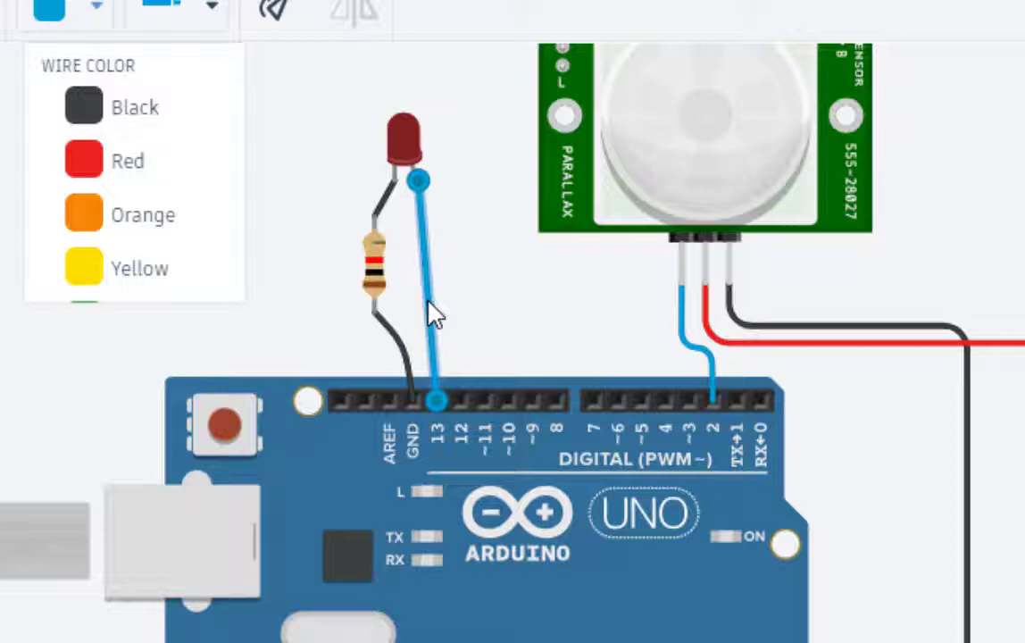
pyautogui.click(499, 263)
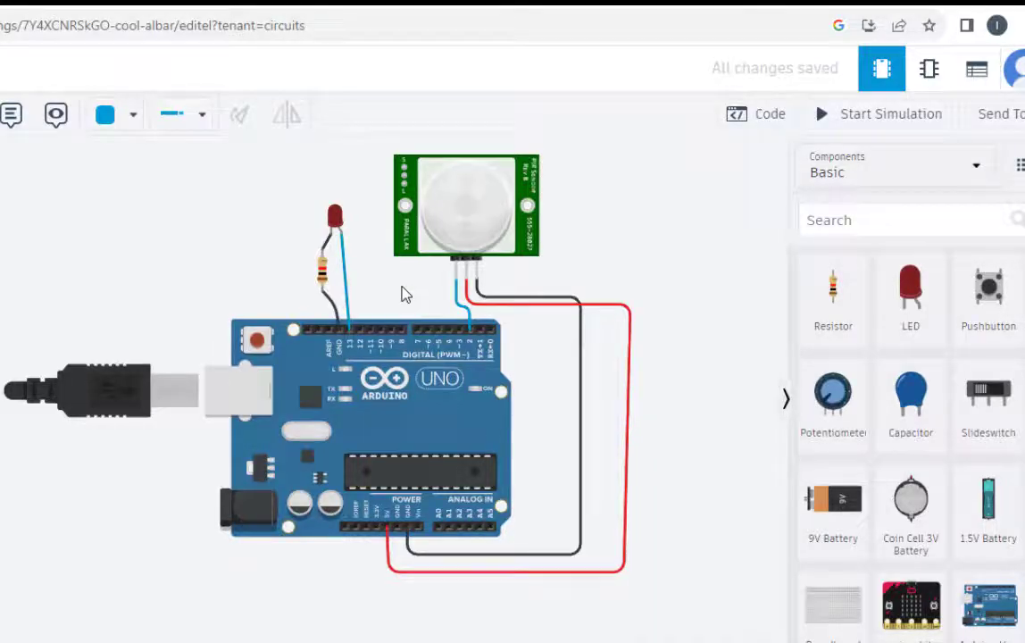
# Step: Switch the Arduino editor from Blocks to Text and paste the PIR sketch over the blink code
pyautogui.click(755, 124)
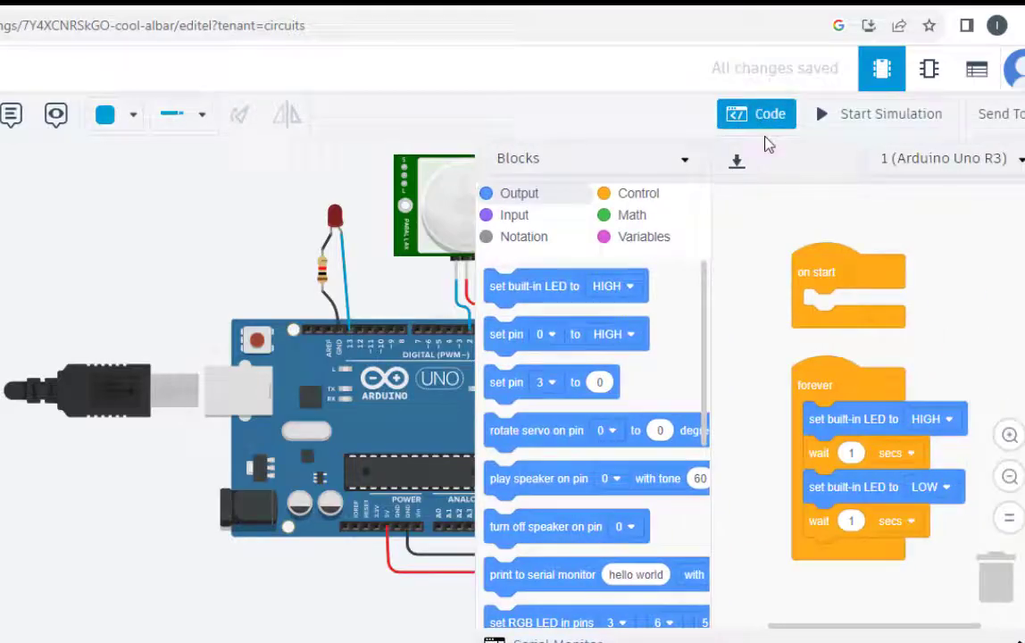
pyautogui.click(630, 164)
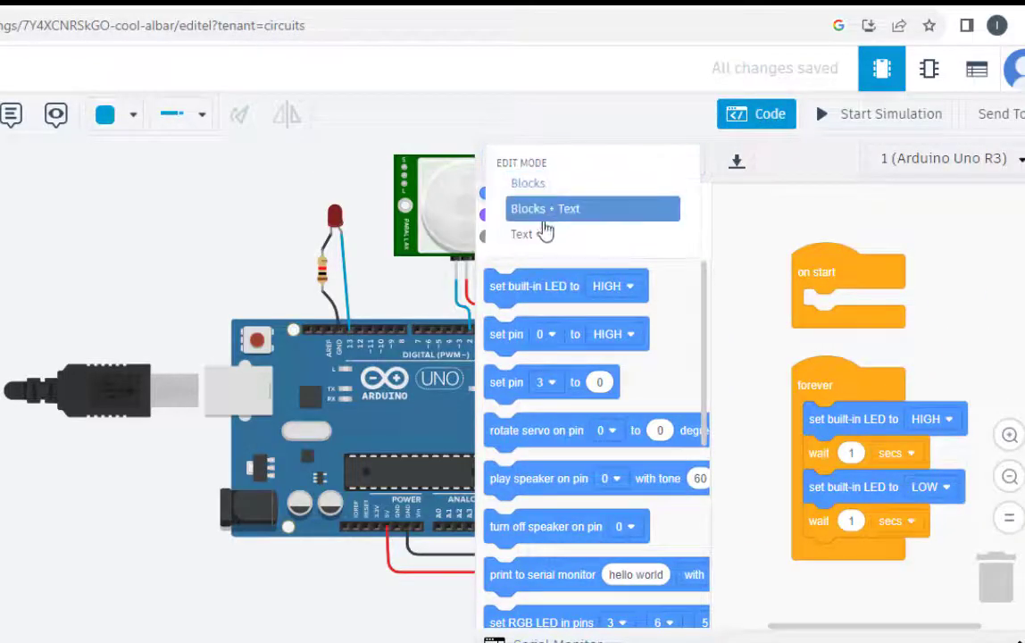
pyautogui.click(532, 235)
pyautogui.click(426, 405)
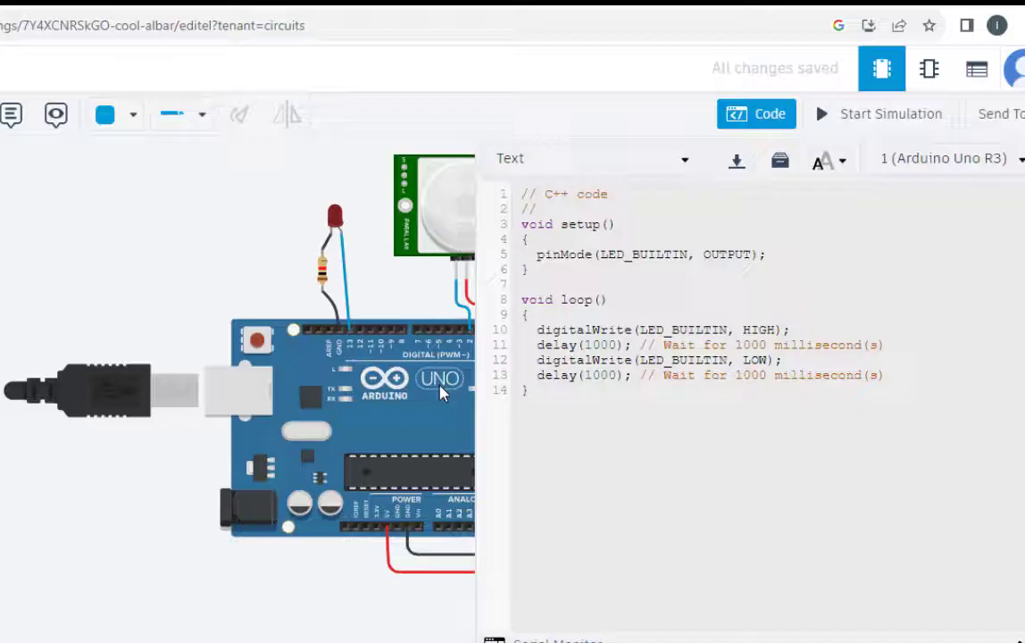
pyautogui.moveTo(542, 390); pyautogui.dragTo(511, 186)
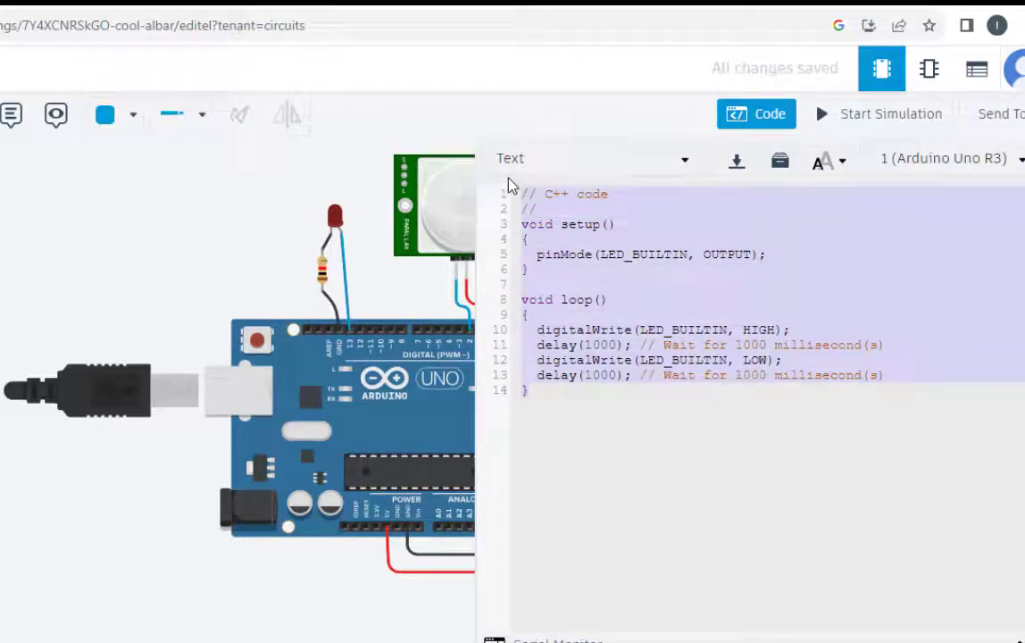
pyautogui.hotkey('ctrl', 'v')
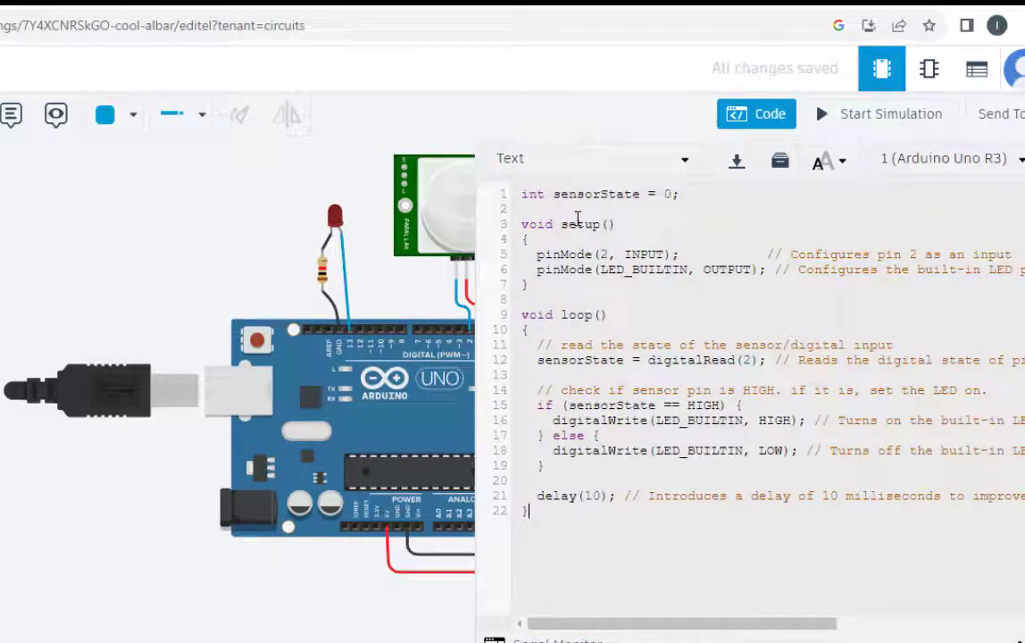
pyautogui.click(768, 119)
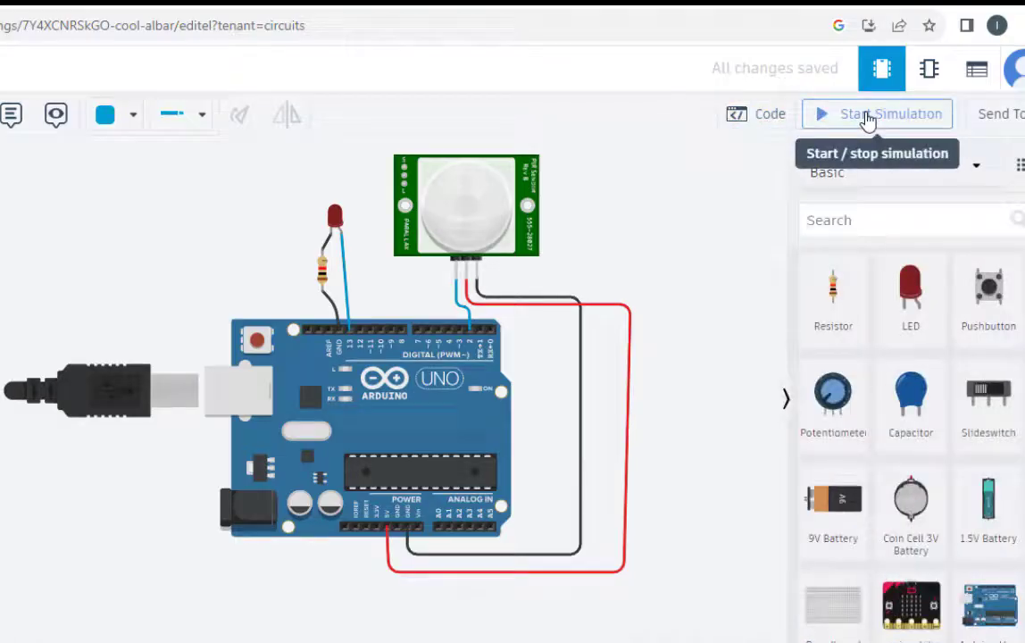
# Step: Start the simulation and select the PIR sensor to reveal its detection zone
pyautogui.click(866, 119)
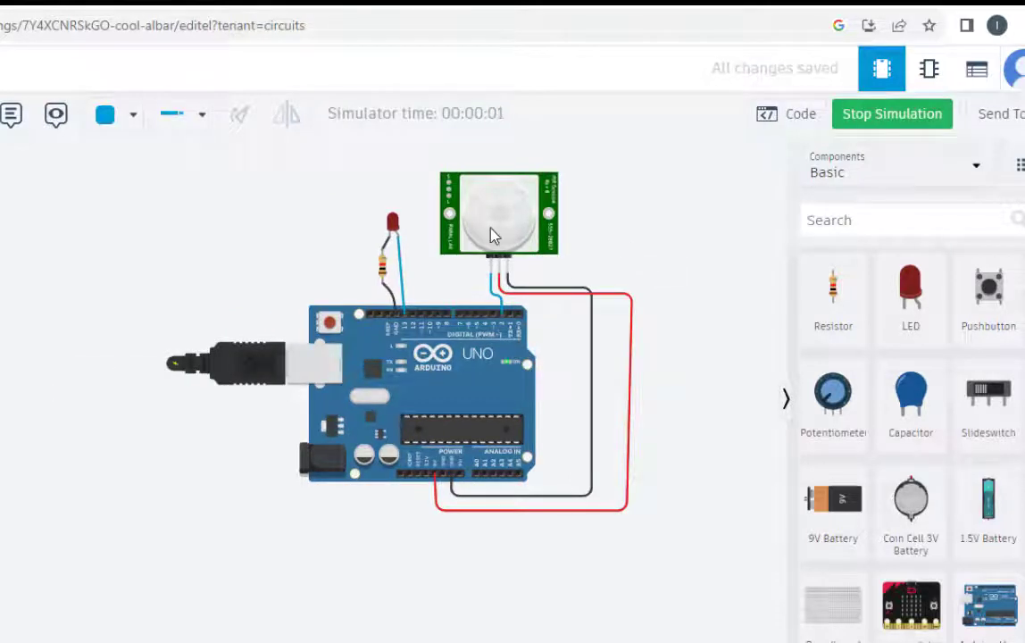
pyautogui.scroll(2, 595, 224)
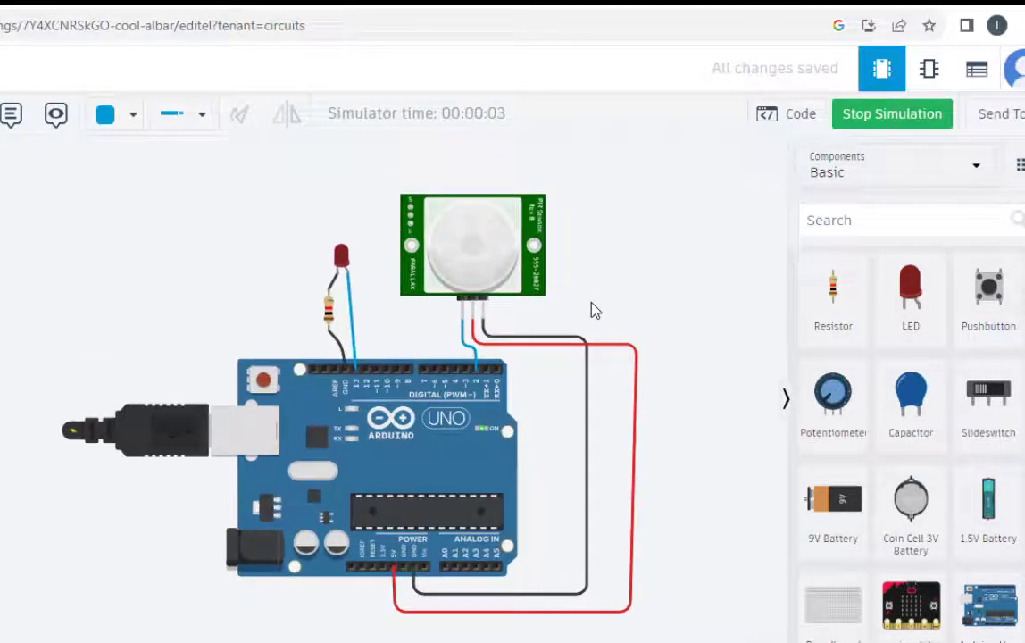
pyautogui.click(425, 308)
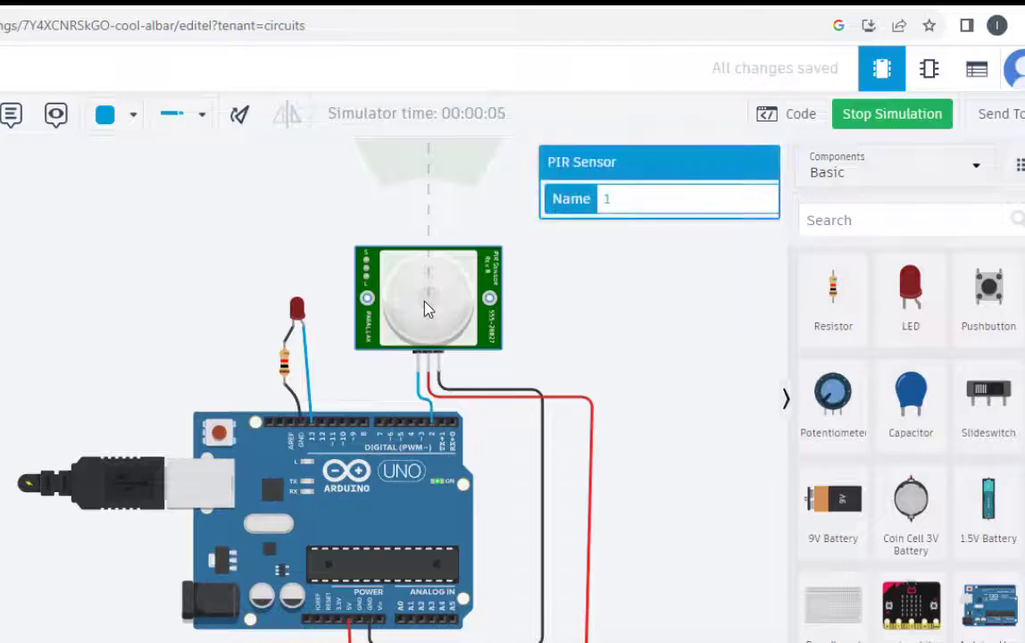
pyautogui.scroll(-3, 425, 308)
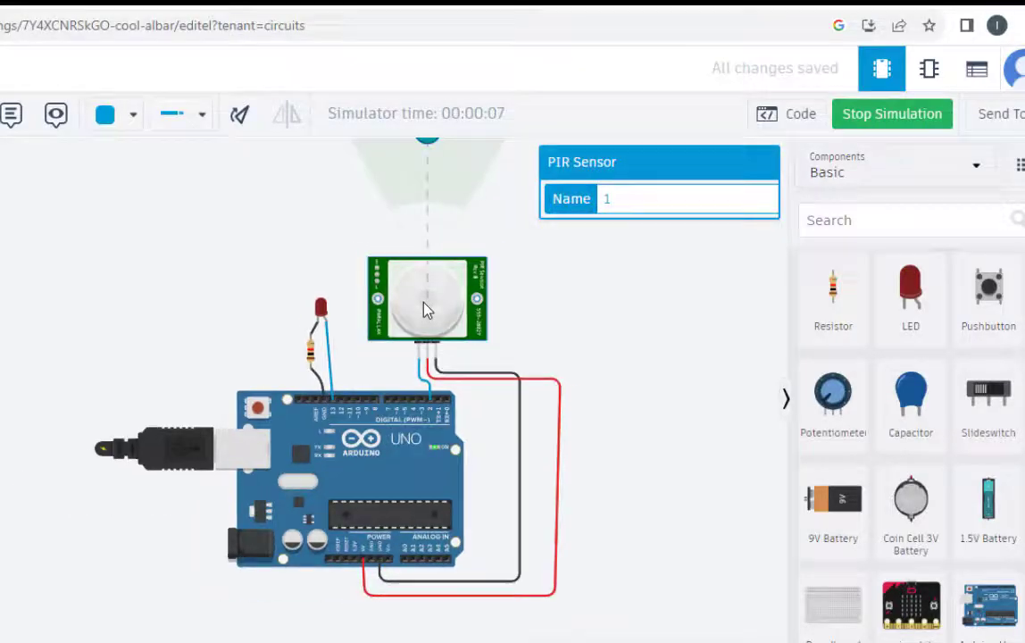
pyautogui.moveTo(517, 298); pyautogui.dragTo(504, 419)
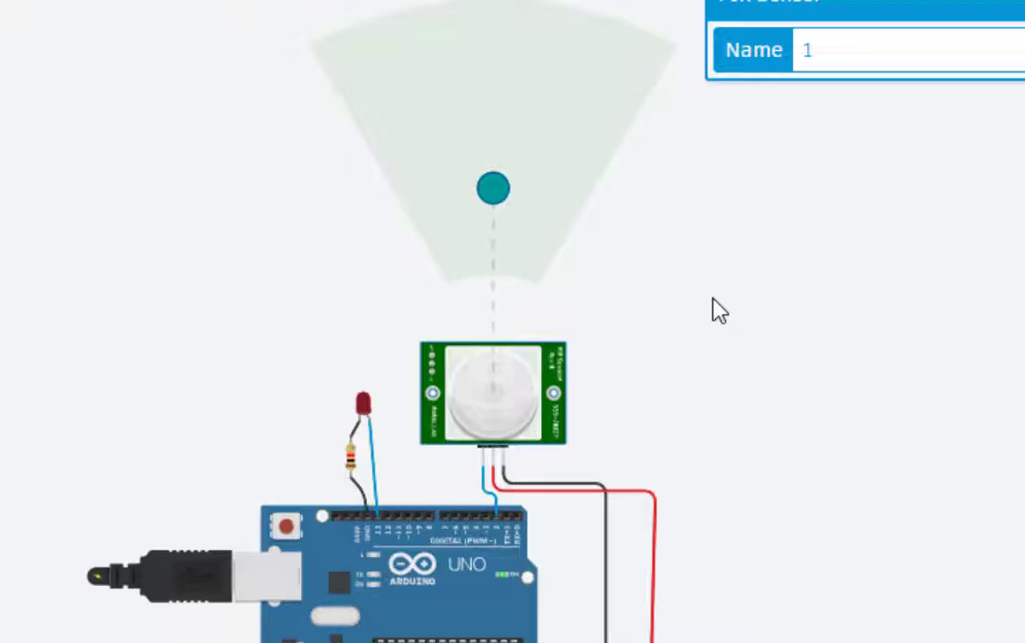
pyautogui.moveTo(716, 309); pyautogui.dragTo(735, 279)
# Step: Move the sensor's target around the detection zone until motion is detected and the LED lights
pyautogui.click(533, 319)
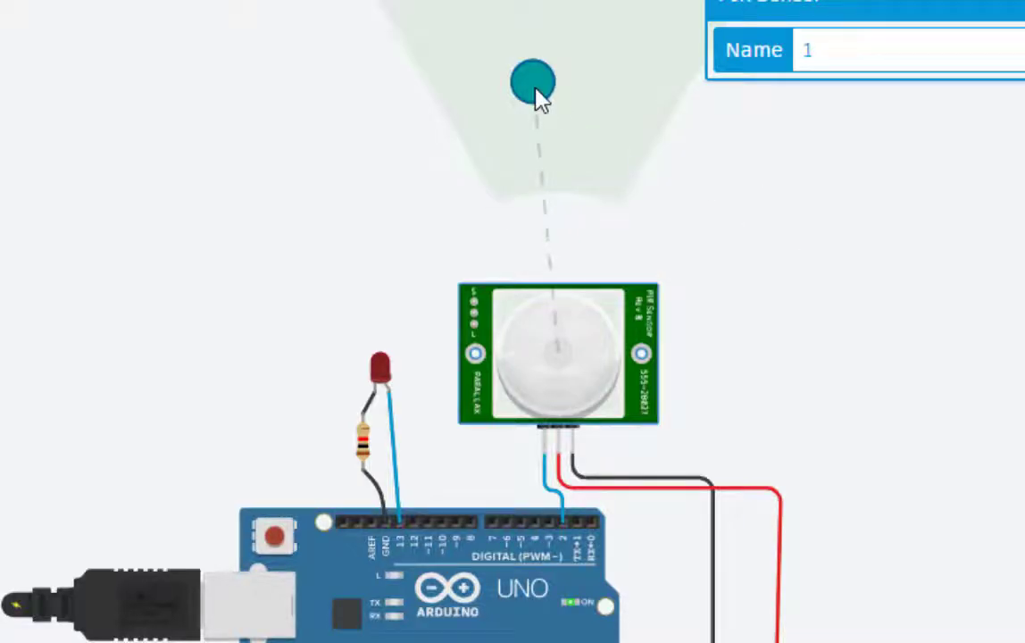
pyautogui.moveTo(538, 87); pyautogui.dragTo(546, 89)
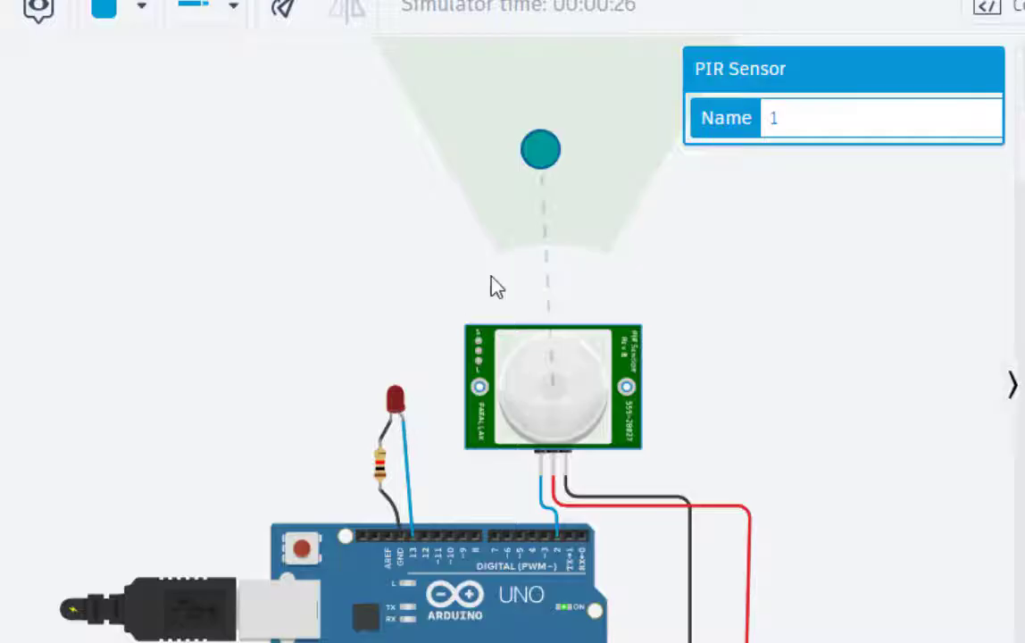
pyautogui.moveTo(539, 161)
pyautogui.mouseDown()
pyautogui.moveTo(525, 159)
pyautogui.moveTo(568, 165)
pyautogui.moveTo(549, 166)
pyautogui.mouseUp()
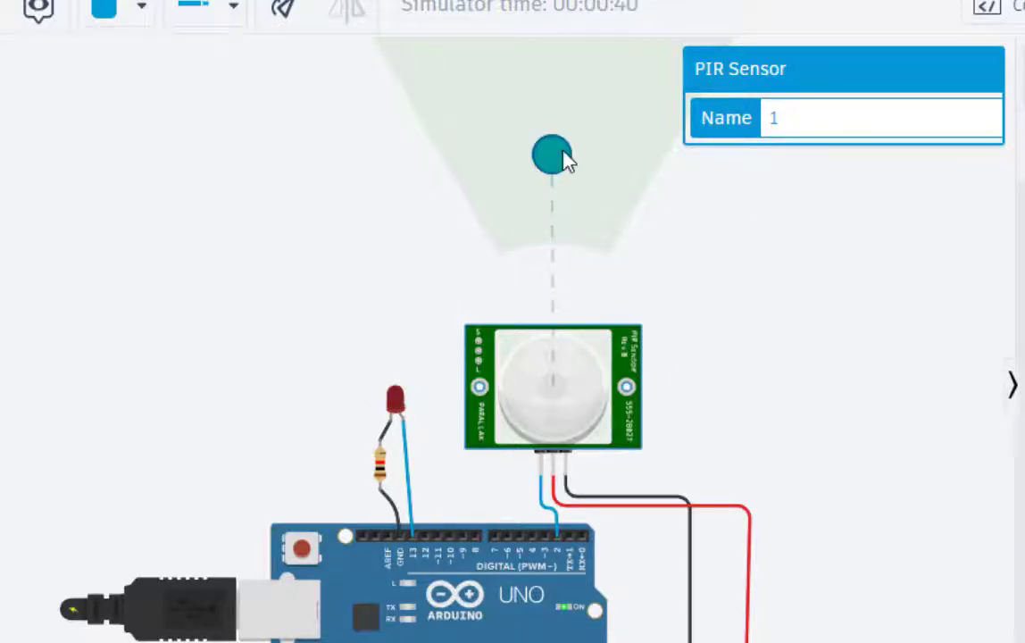
pyautogui.moveTo(558, 152); pyautogui.dragTo(582, 161)
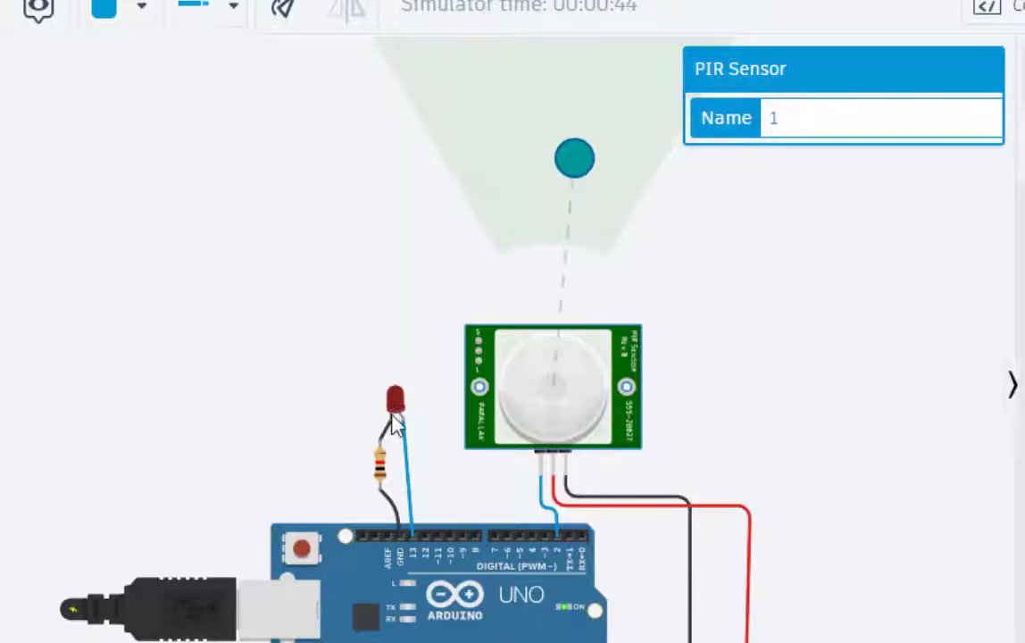
pyautogui.moveTo(581, 165); pyautogui.dragTo(557, 134)
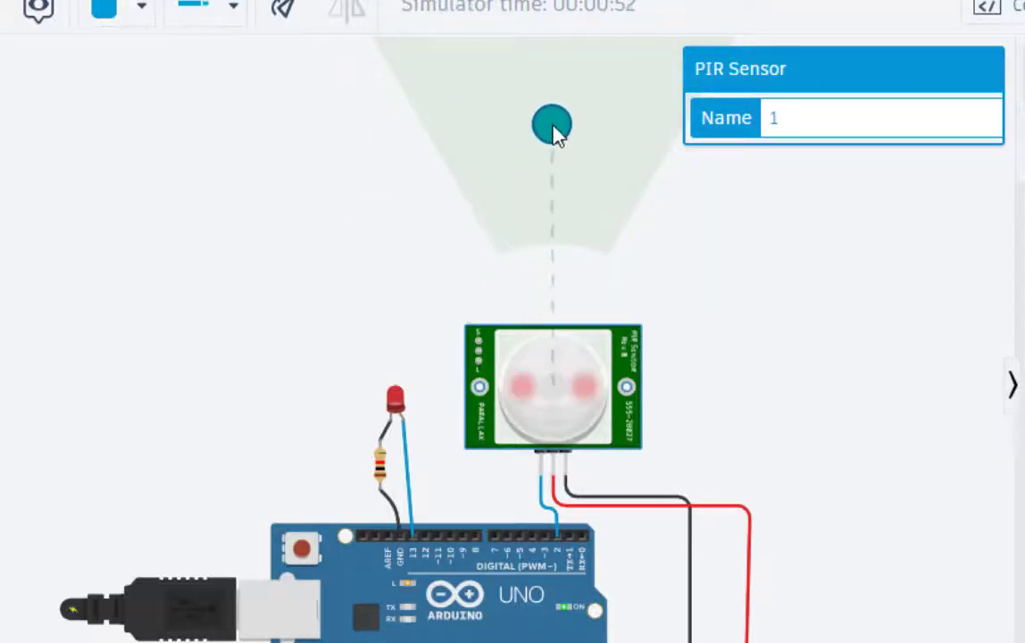